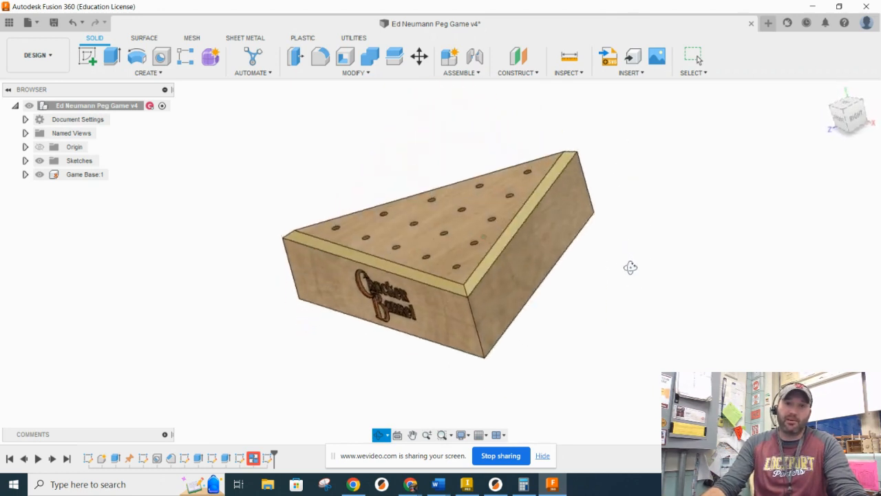
# - Start a new sketch on the front origin plane of the peg game model
pyautogui.click(825, 92)
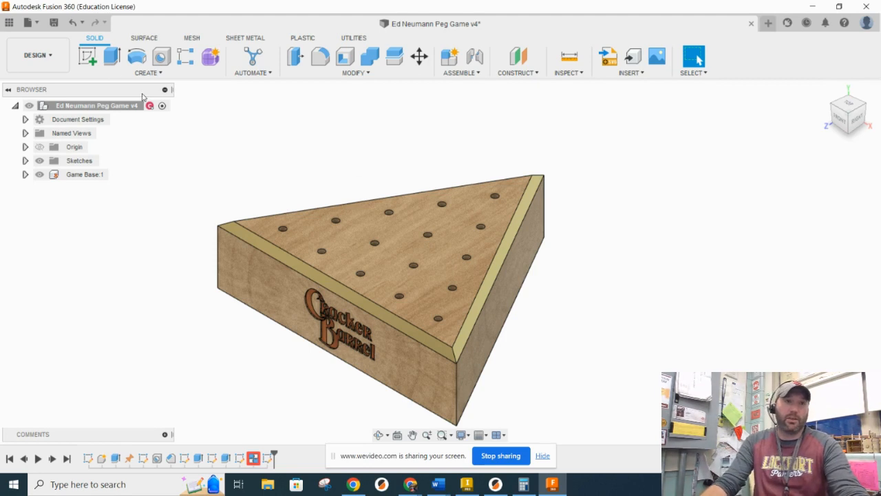
pyautogui.click(83, 58)
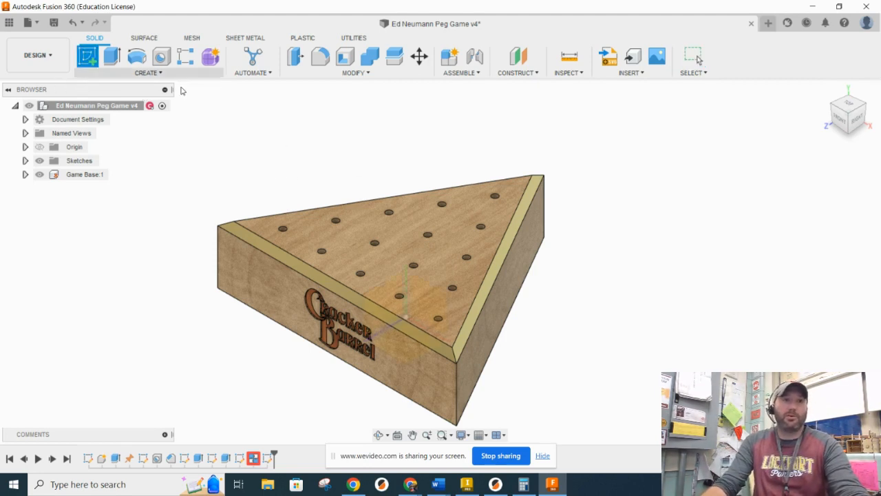
pyautogui.click(436, 368)
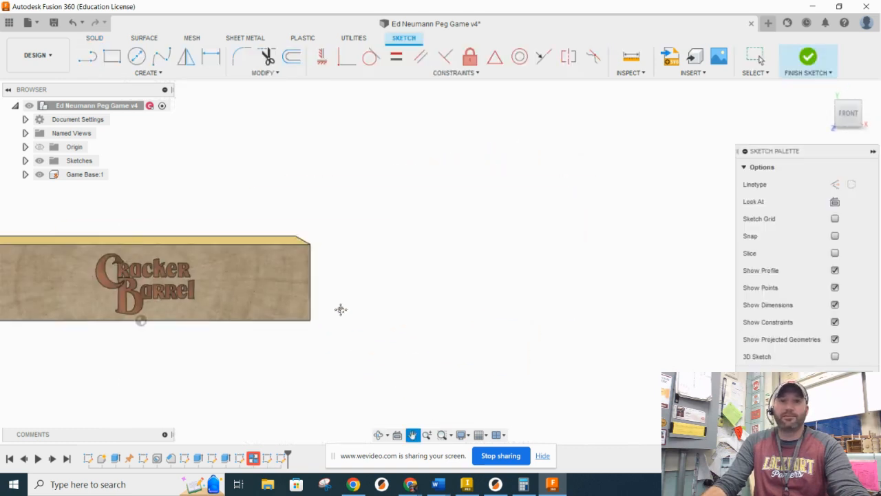
# - Draw a 2 in vertical line beside the game base, starting level with the base's bottom edge
pyautogui.click(88, 59)
pyautogui.click(310, 321)
pyautogui.click(410, 321)
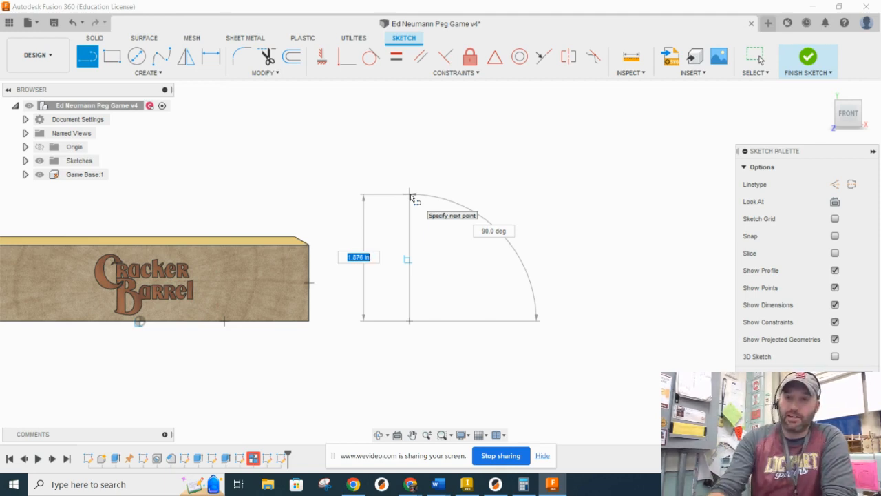
pyautogui.click(411, 197)
pyautogui.press('Escape')
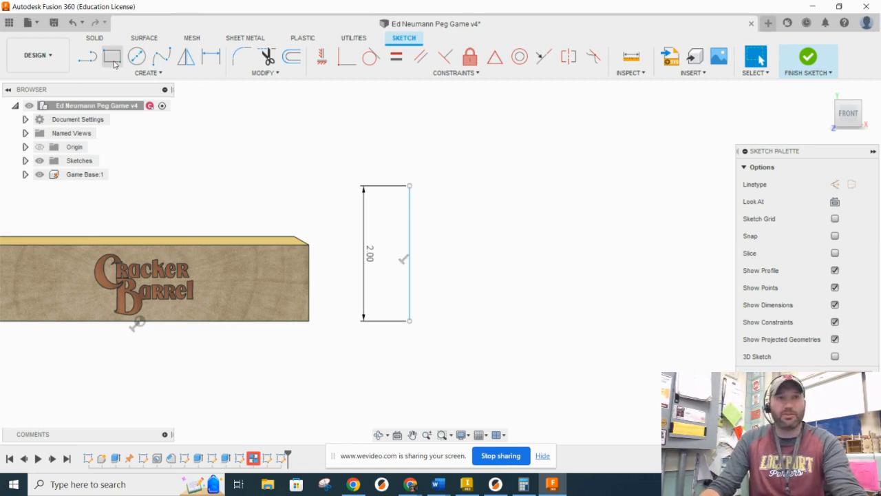
# - Draw a 0.1875 in horizontal line outward from the upper end of the 2 in line, away from the game base
pyautogui.click(88, 56)
pyautogui.click(409, 187)
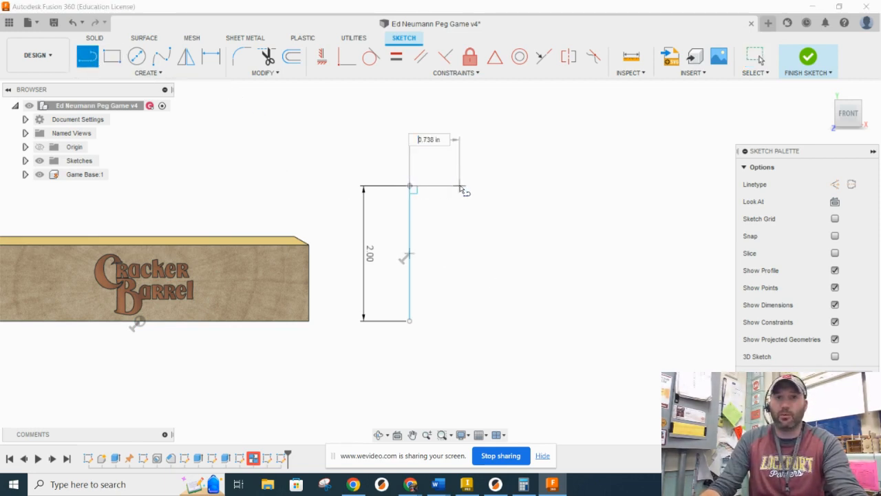
pyautogui.press('BackSpace')
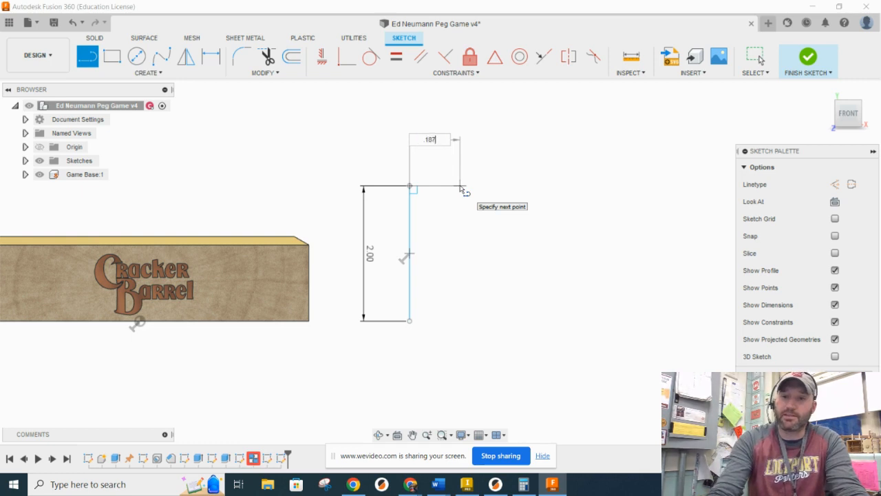
pyautogui.write('.1875')
pyautogui.press('Tab')
pyautogui.press('Return')
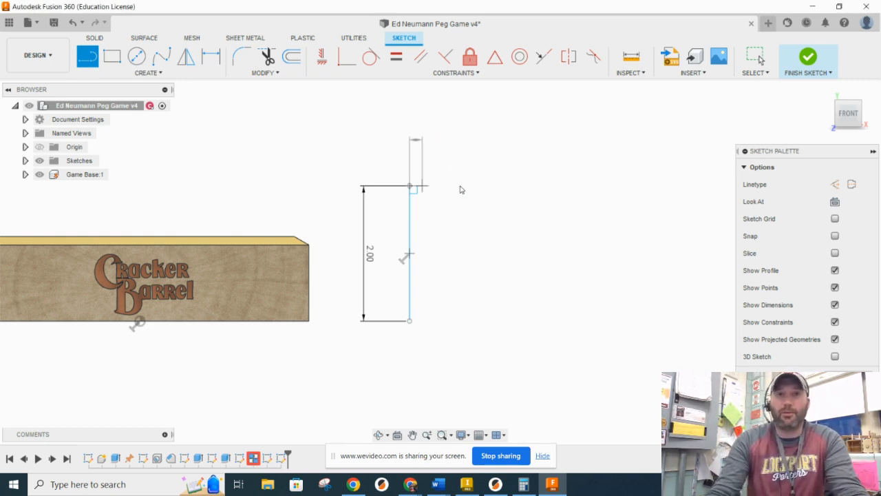
pyautogui.press('Escape')
# - Draw a 0.063 in vertical line downward from the free end of the short horizontal line
pyautogui.click(87, 55)
pyautogui.scroll(3, 385, 190)
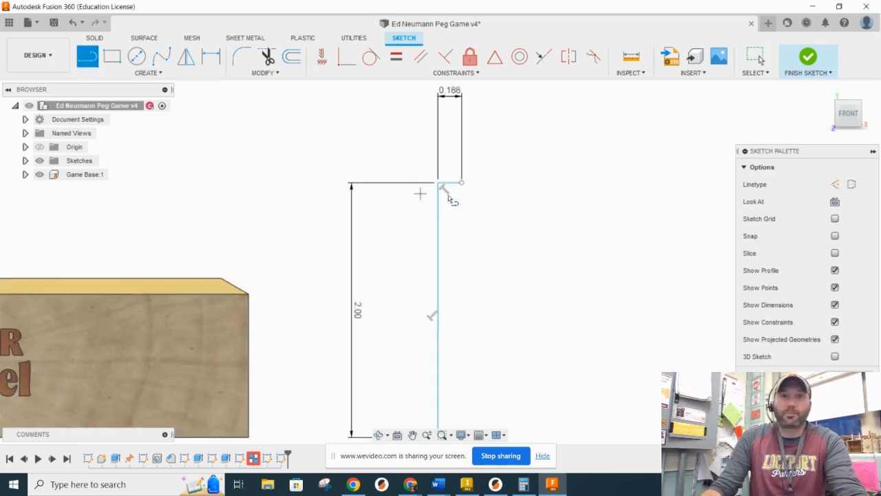
pyautogui.click(461, 184)
pyautogui.write('.063')
pyautogui.press('Return')
pyautogui.press('Escape')
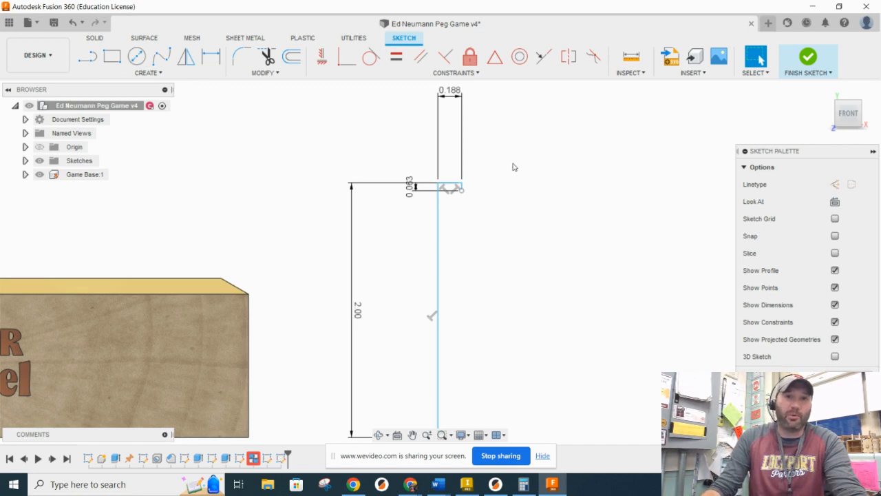
# - Offset the 2 in vertical line by 0.06 in, away from the game base
pyautogui.scroll(-2, 513, 167)
pyautogui.press('o')
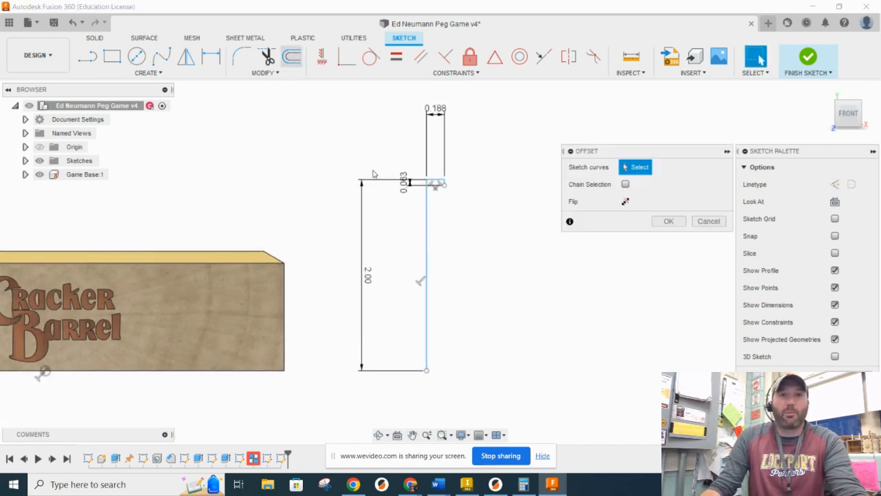
pyautogui.click(427, 265)
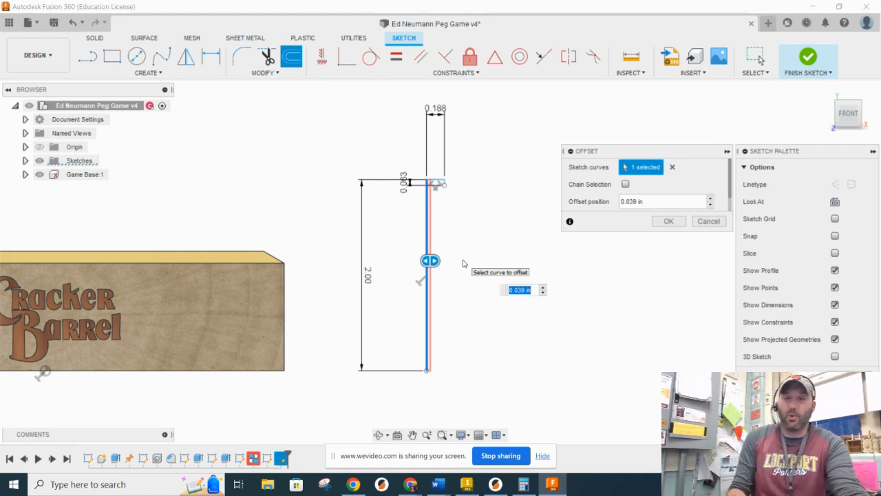
pyautogui.write('.0')
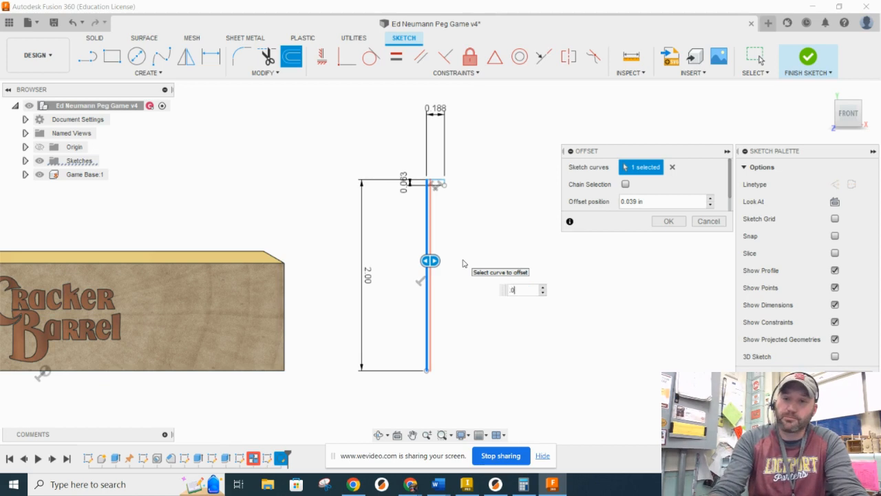
pyautogui.write('6')
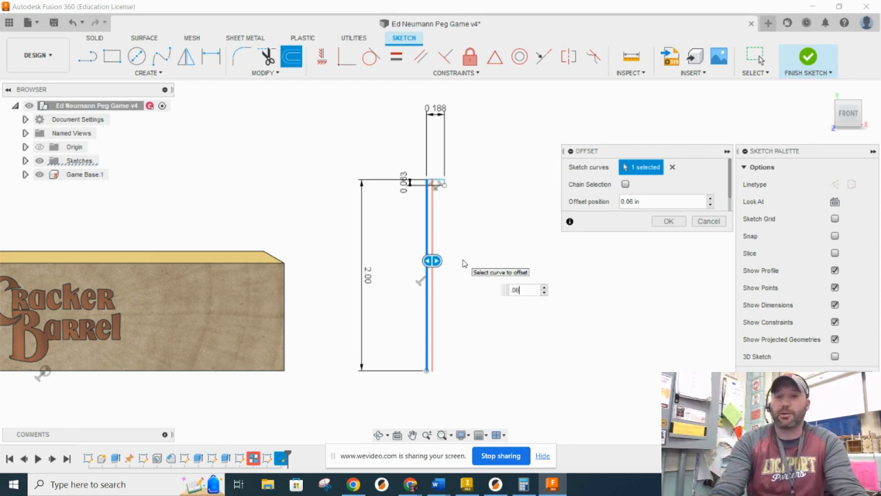
pyautogui.press('Return')
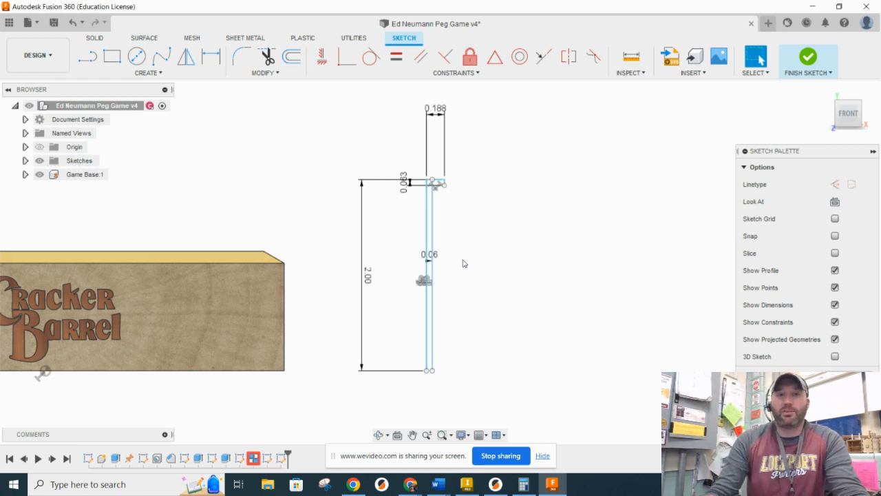
# - Draw a horizontal line about 0.77 in long outward from the lower end of the 2 in line
pyautogui.click(87, 56)
pyautogui.click(430, 370)
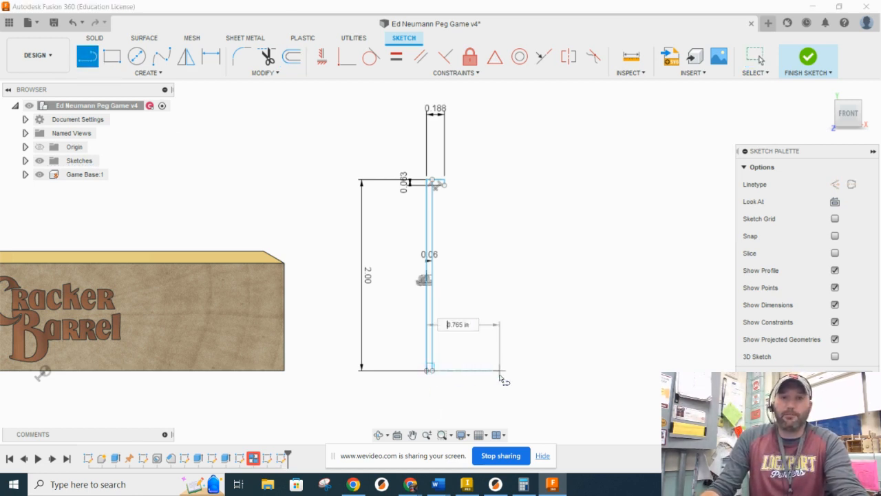
pyautogui.click(500, 371)
pyautogui.press('Escape')
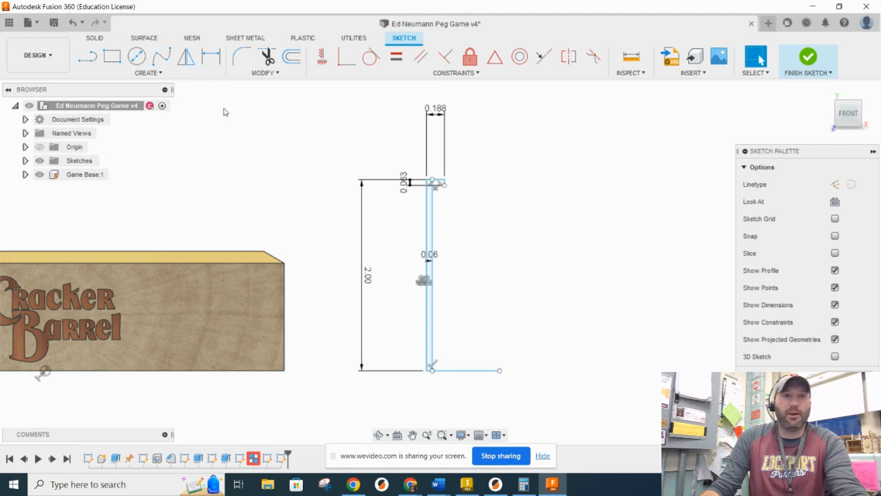
# - Offset the lower horizontal line upward with an offset position of -0.125 in
pyautogui.click(292, 56)
pyautogui.click(468, 371)
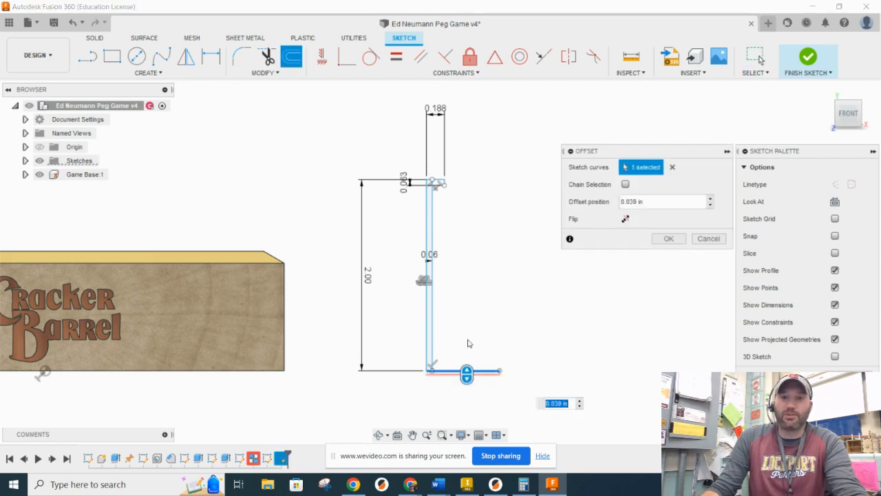
pyautogui.moveTo(467, 374); pyautogui.dragTo(467, 340)
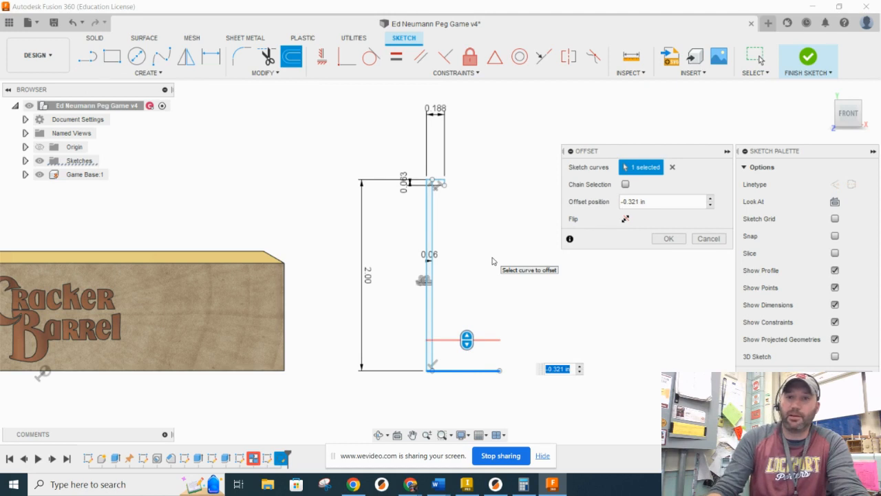
pyautogui.write('-.125')
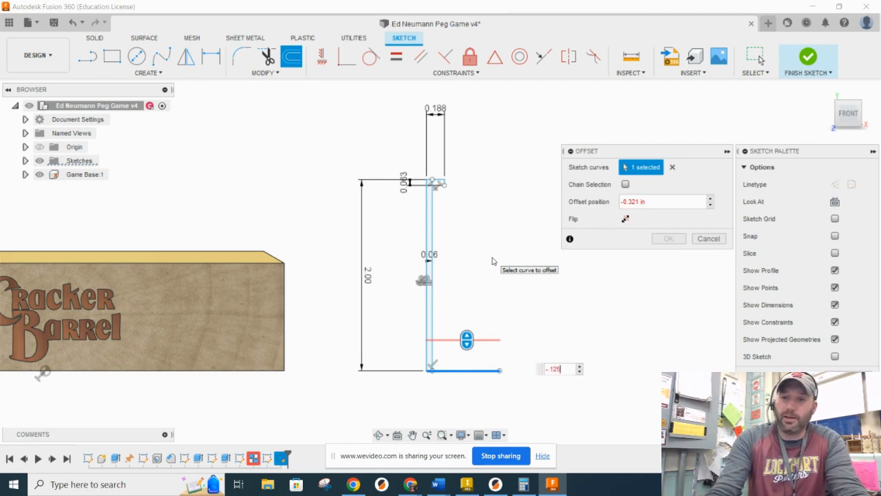
pyautogui.press('Return')
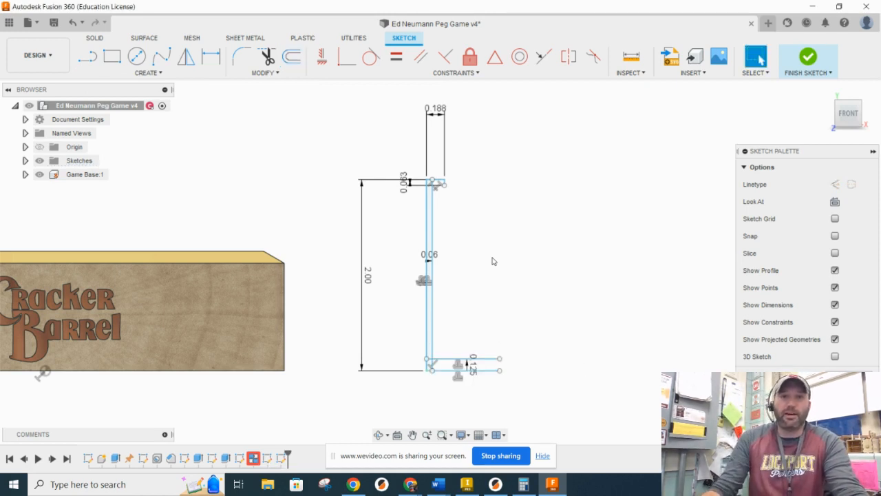
# - Draw a 3-point arc from the centre line's lower end to where the 0.06 in and 0.125 in offset lines cross, rounding the peg tip
pyautogui.scroll(8, 454, 307)
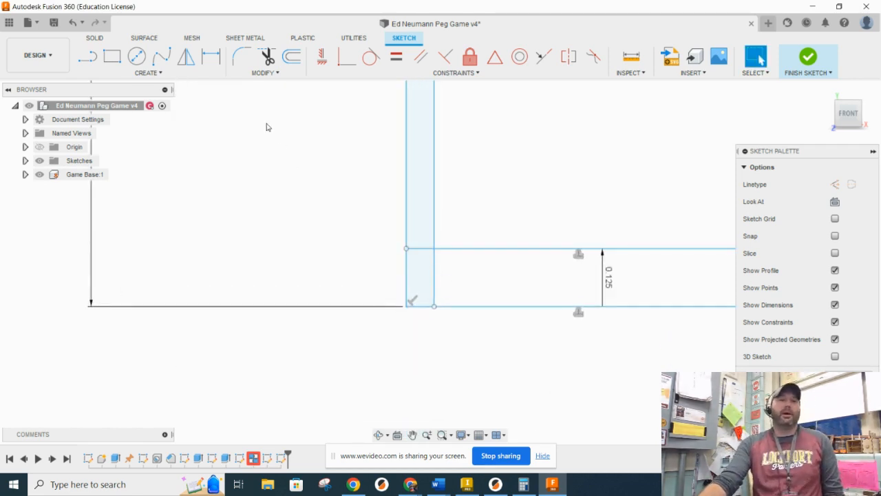
pyautogui.click(146, 73)
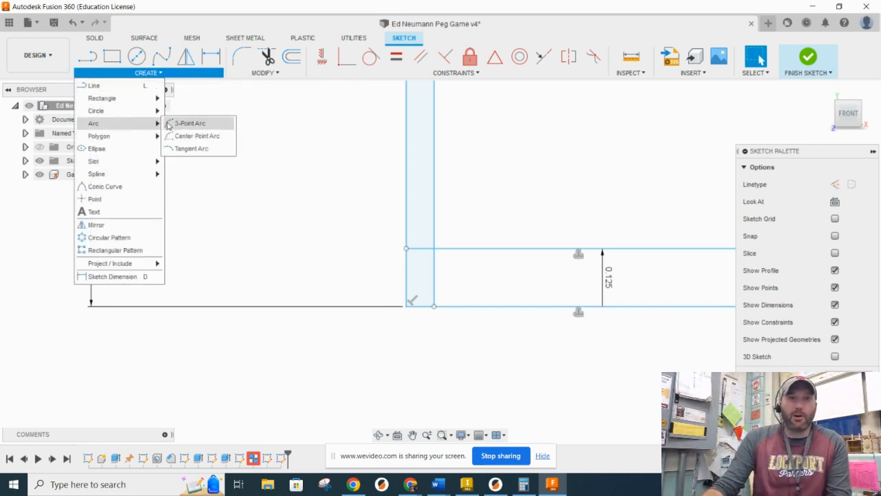
pyautogui.click(190, 125)
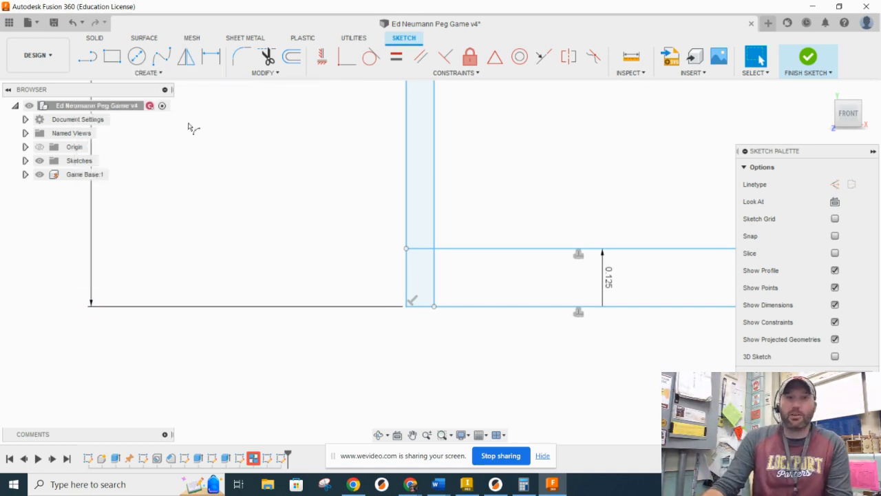
pyautogui.click(408, 306)
pyautogui.click(434, 247)
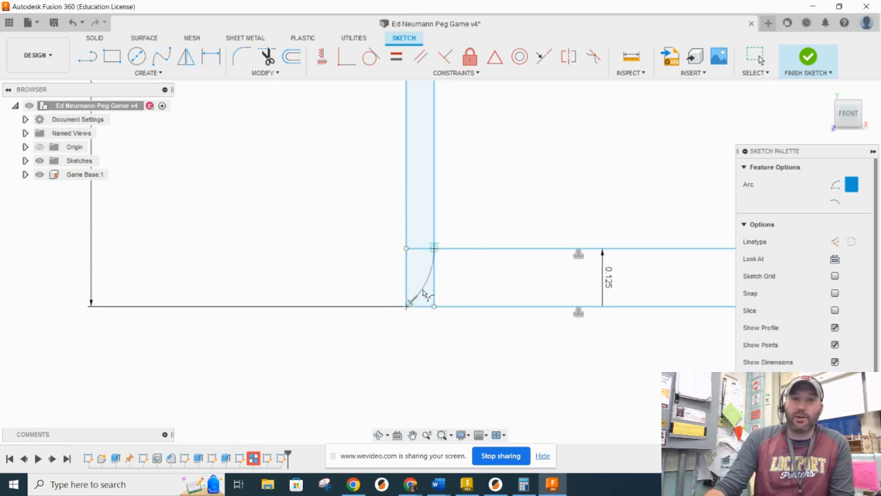
pyautogui.click(425, 295)
# - Draw a diagonal line from the lower end of the 0.063 in line down to the 0.06 in offset line
pyautogui.scroll(-2, 457, 337)
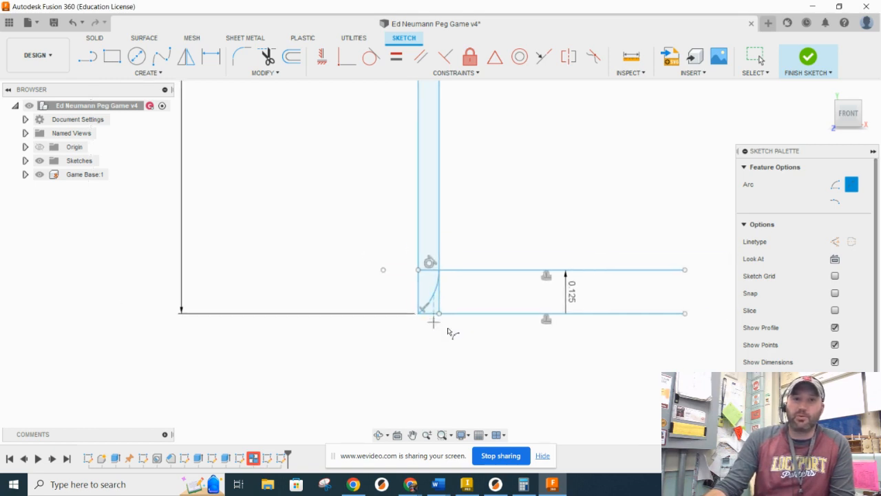
pyautogui.scroll(-3, 476, 363)
pyautogui.scroll(5, 480, 116)
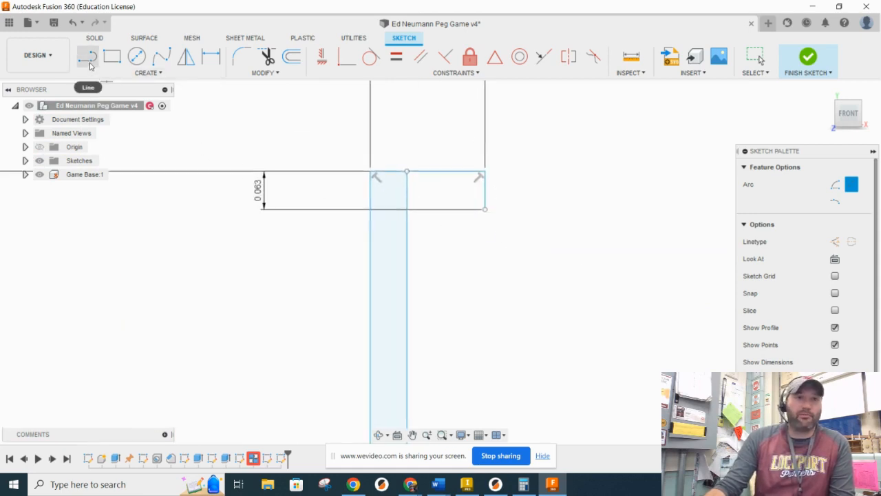
pyautogui.click(93, 62)
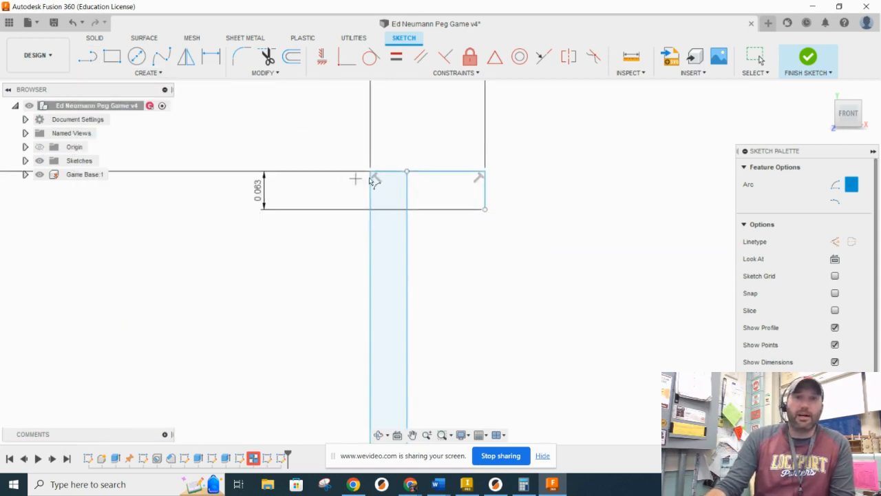
pyautogui.moveTo(486, 209); pyautogui.dragTo(408, 282)
pyautogui.click(408, 282)
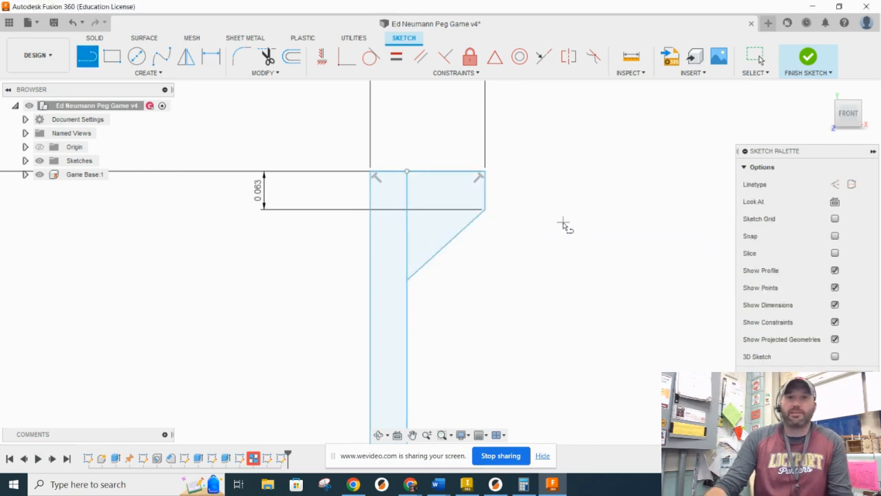
# - Dimension the vertical distance from the peg head's top corner to the diagonal's lower end as 0.25 in
pyautogui.click(211, 58)
pyautogui.click(409, 281)
pyautogui.click(486, 172)
pyautogui.click(540, 217)
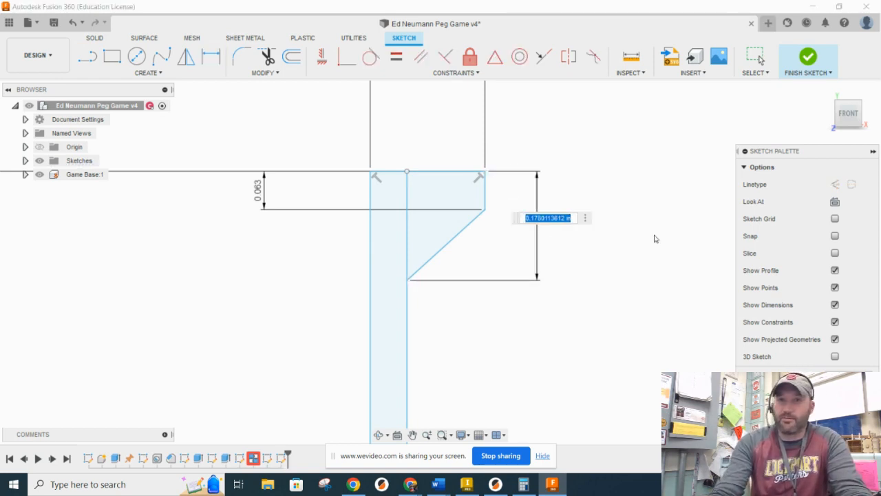
pyautogui.write('.25')
pyautogui.press('Return')
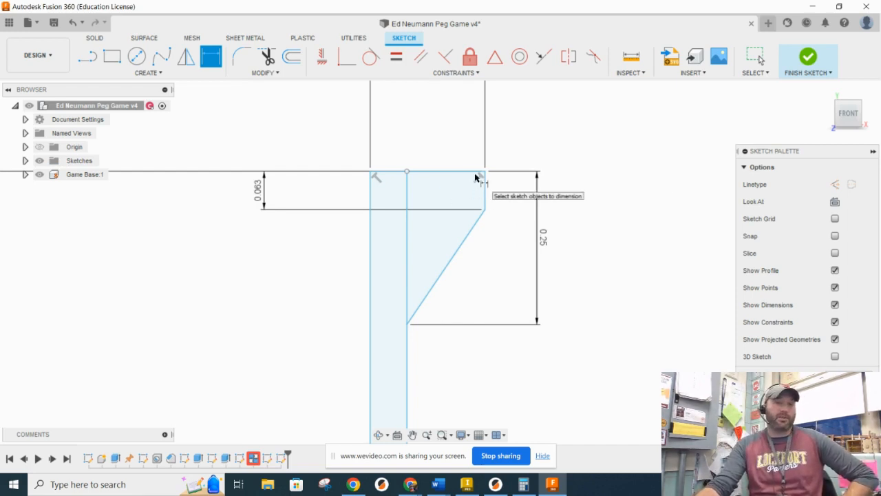
# - Offset the top horizontal line of the peg head downward by 0.03 in
pyautogui.click(292, 57)
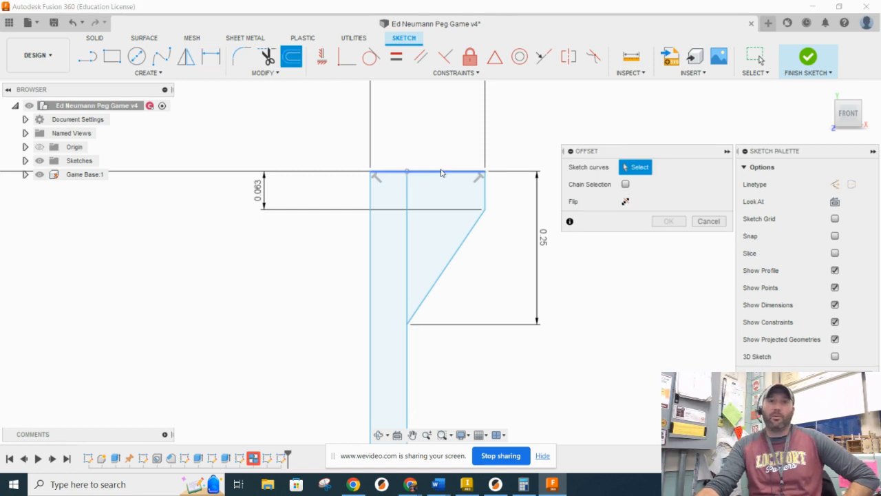
pyautogui.click(442, 173)
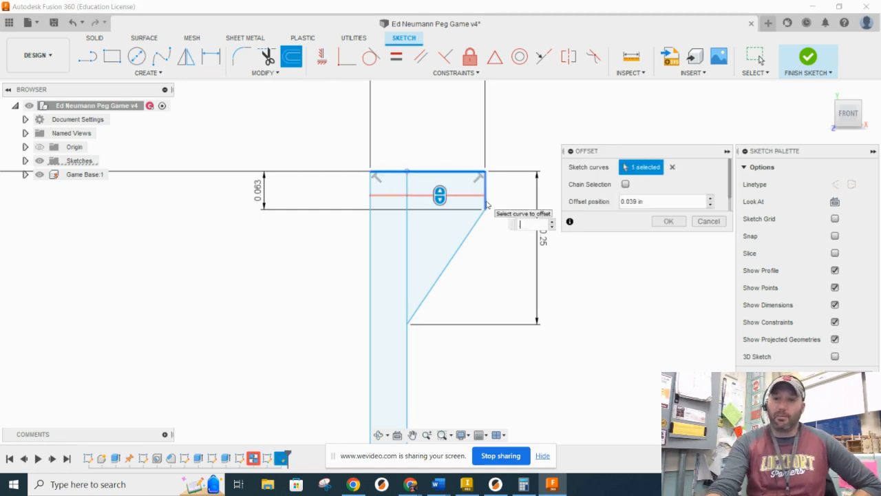
pyautogui.write('.03')
pyautogui.press('Return')
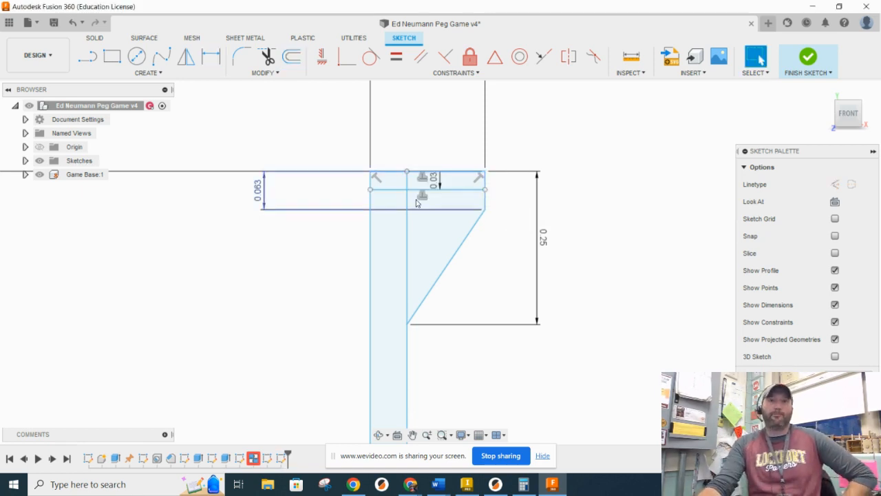
pyautogui.scroll(1, 384, 139)
pyautogui.scroll(1, 434, 144)
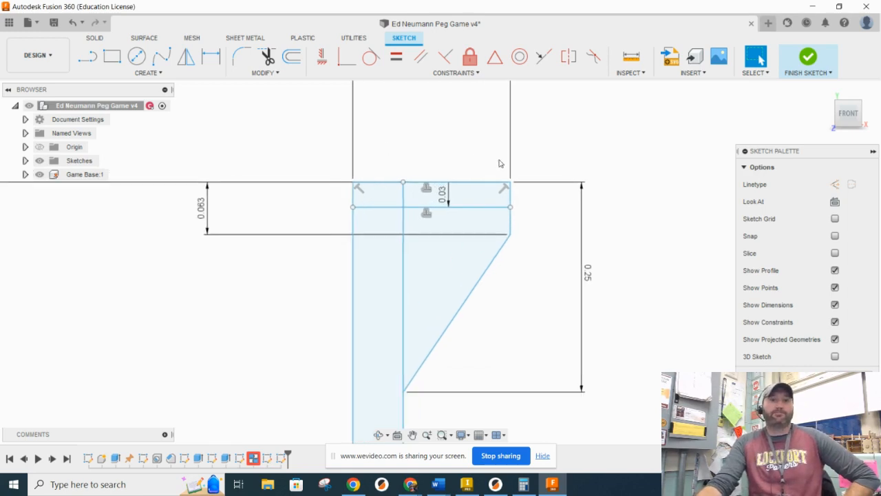
# - Draw a 3-point arc from the 0.03 in line's centre-line end to the head's top outer corner, and finish the sketch
pyautogui.click(157, 72)
pyautogui.moveTo(129, 123)
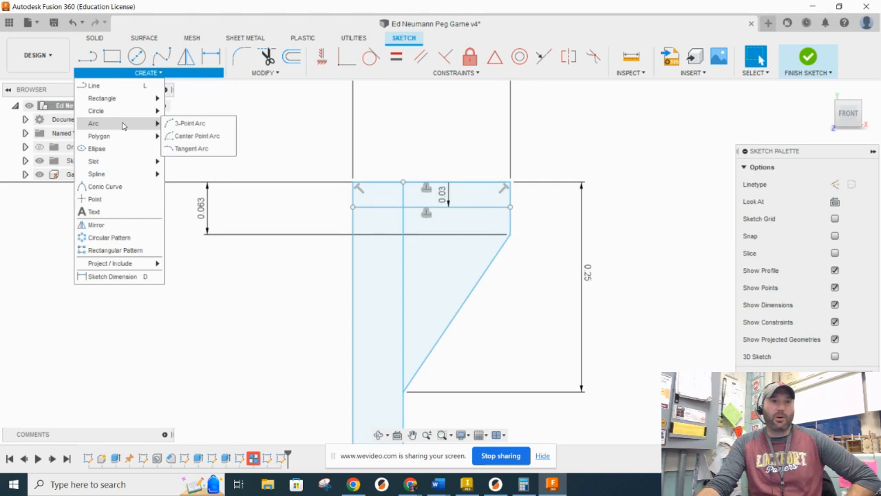
pyautogui.click(183, 124)
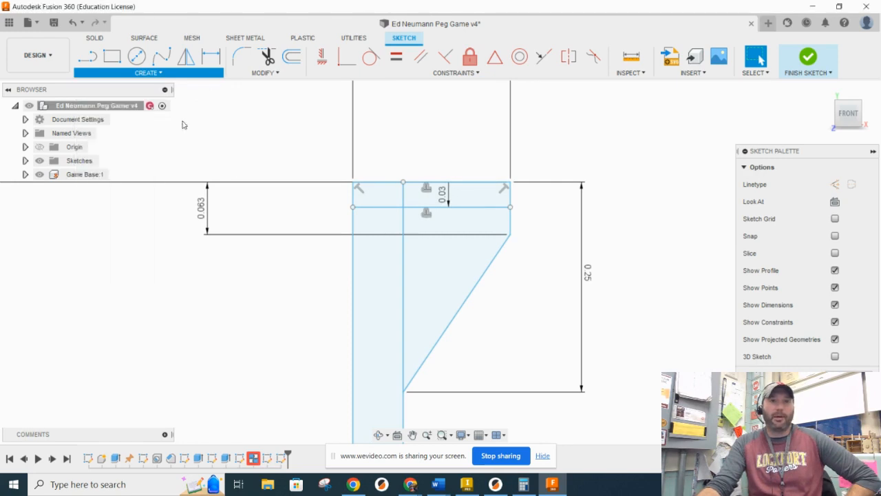
pyautogui.click(354, 207)
pyautogui.click(508, 184)
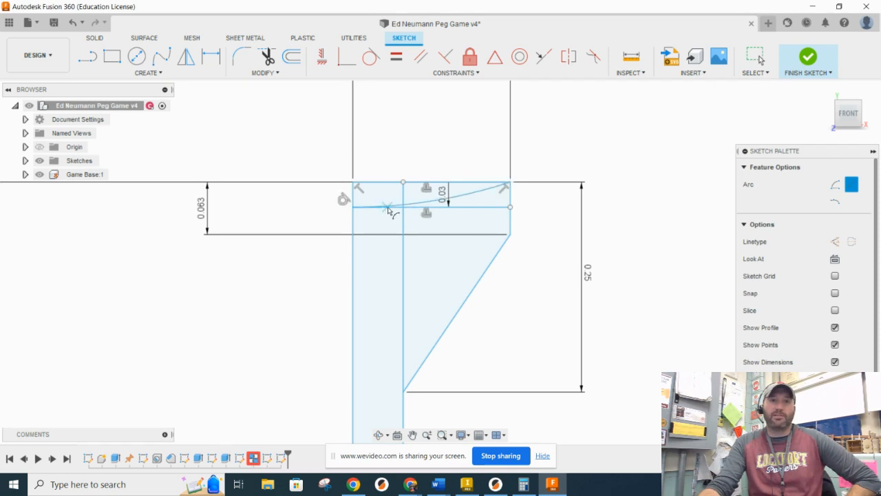
pyautogui.scroll(-4, 510, 207)
pyautogui.scroll(-5, 530, 221)
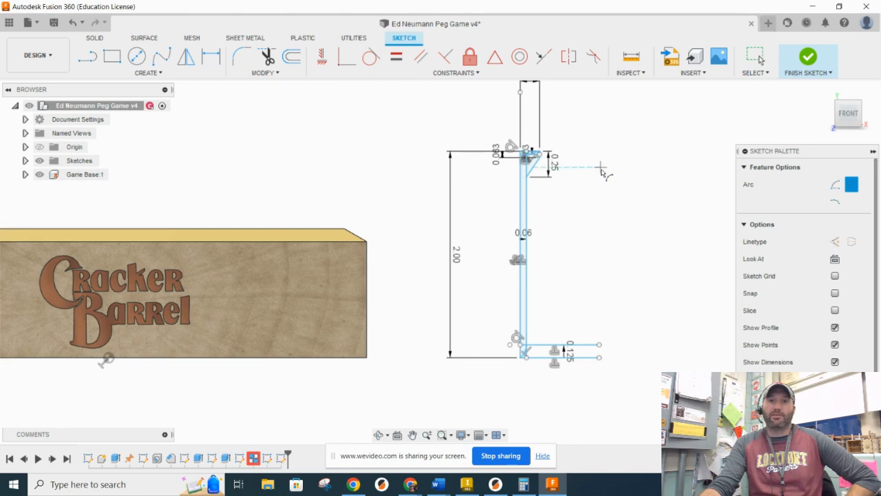
pyautogui.click(810, 65)
pyautogui.click(825, 95)
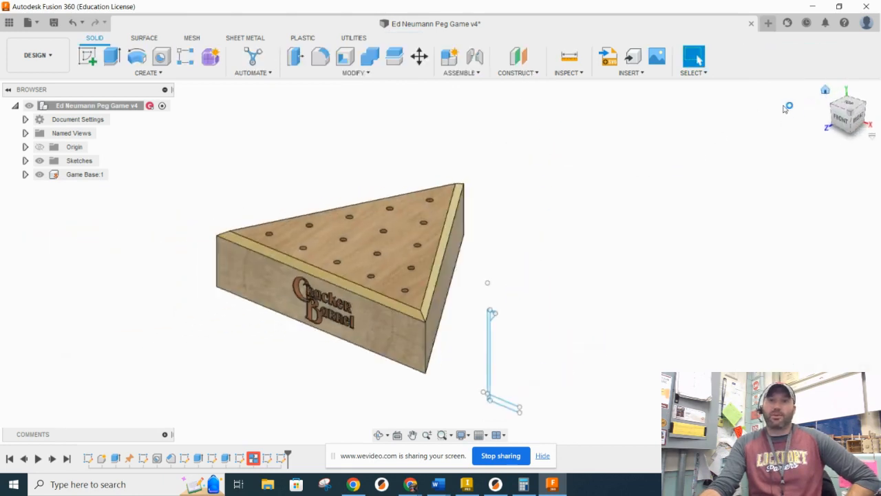
# - Start a Revolve and select the five peg profile regions from beneath the head's arc down to the rounded tip
pyautogui.scroll(4, 503, 216)
pyautogui.click(137, 58)
pyautogui.scroll(5, 507, 169)
pyautogui.scroll(3, 484, 147)
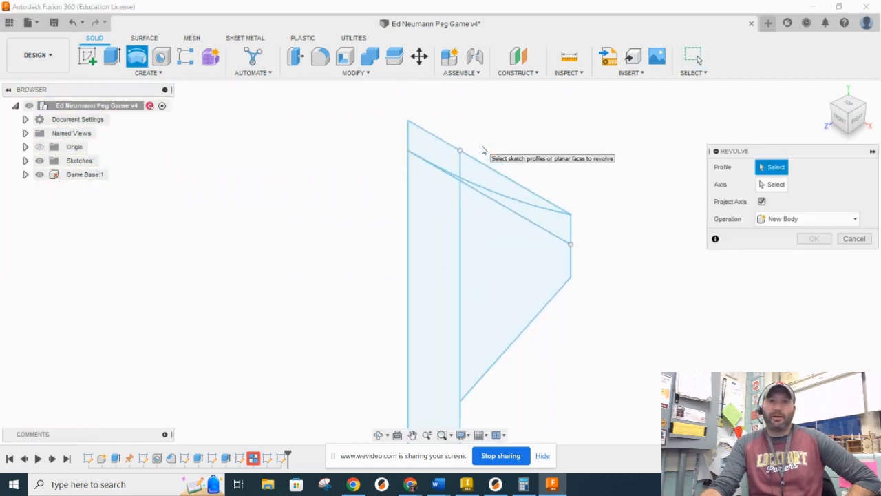
pyautogui.click(544, 225)
pyautogui.scroll(4, 454, 186)
pyautogui.click(473, 164)
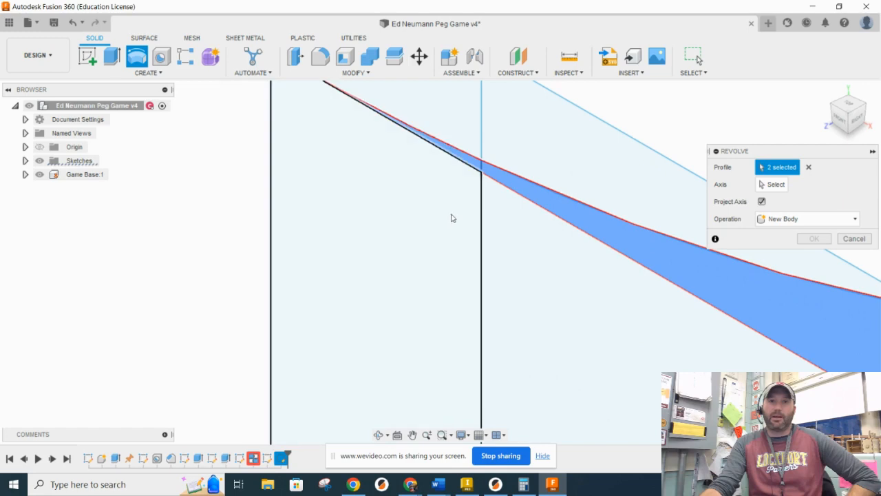
pyautogui.click(454, 219)
pyautogui.click(550, 270)
pyautogui.scroll(-5, 521, 113)
pyautogui.scroll(-9, 524, 113)
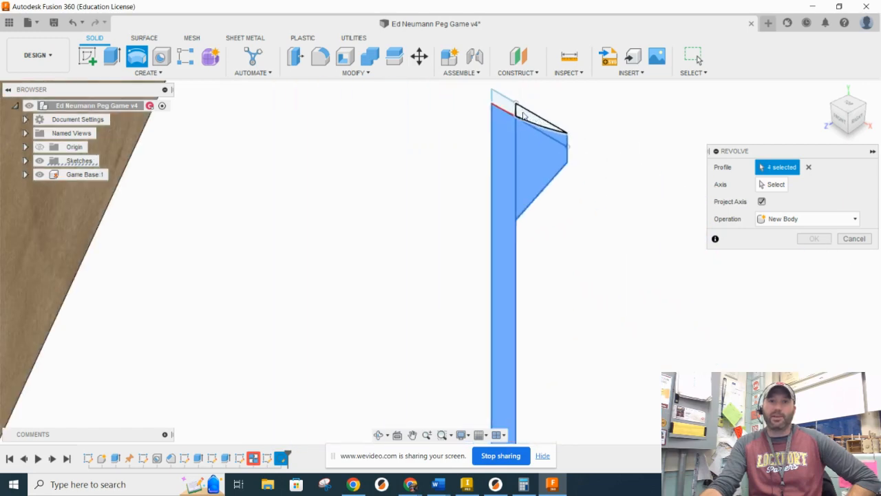
pyautogui.scroll(6, 529, 351)
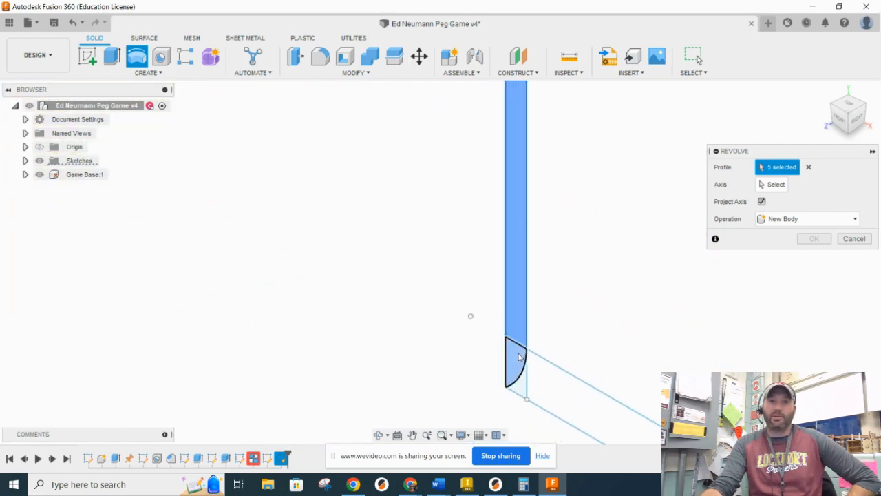
pyautogui.scroll(-5, 647, 326)
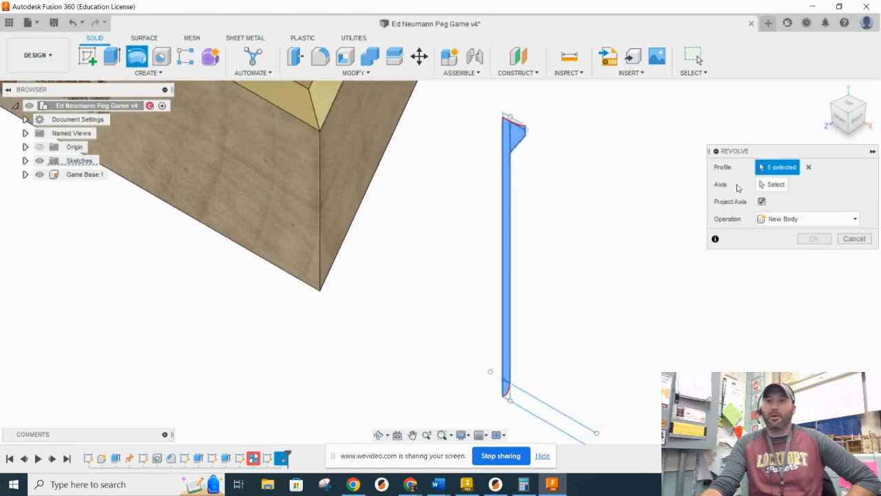
# - Revolve the selected profiles 360 degrees about the peg's vertical centre line as a new component
pyautogui.click(771, 184)
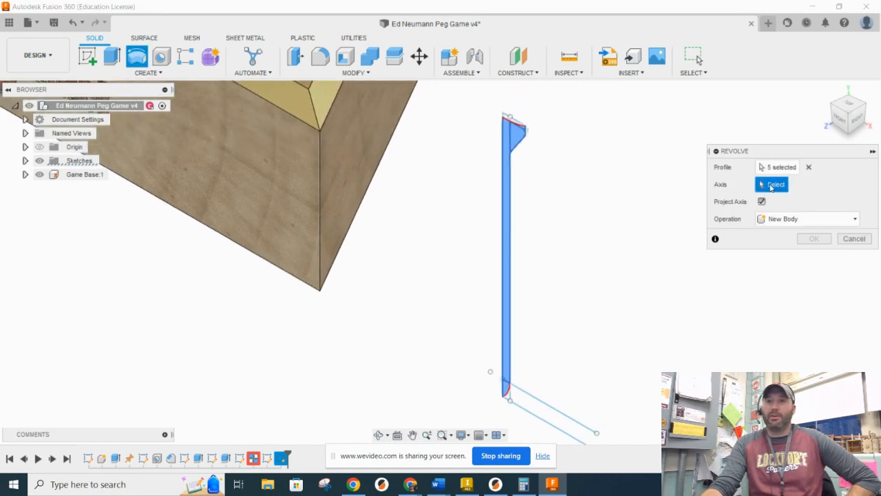
pyautogui.click(508, 149)
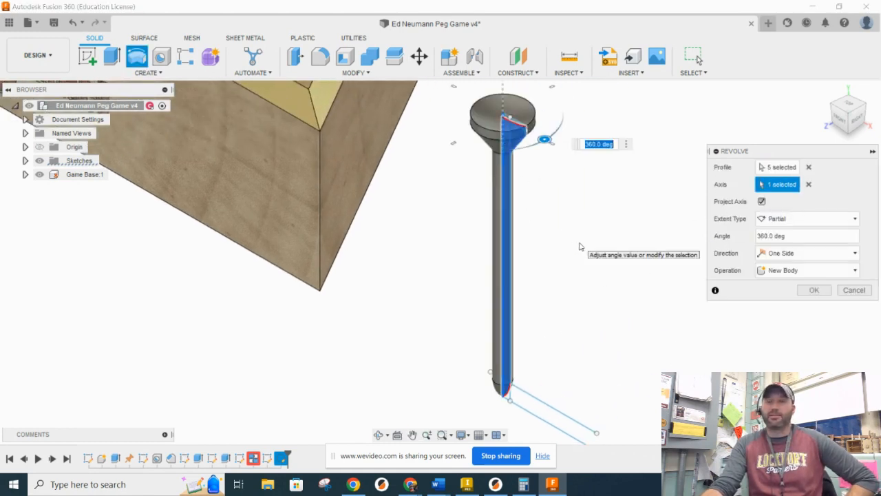
pyautogui.click(764, 271)
pyautogui.click(789, 340)
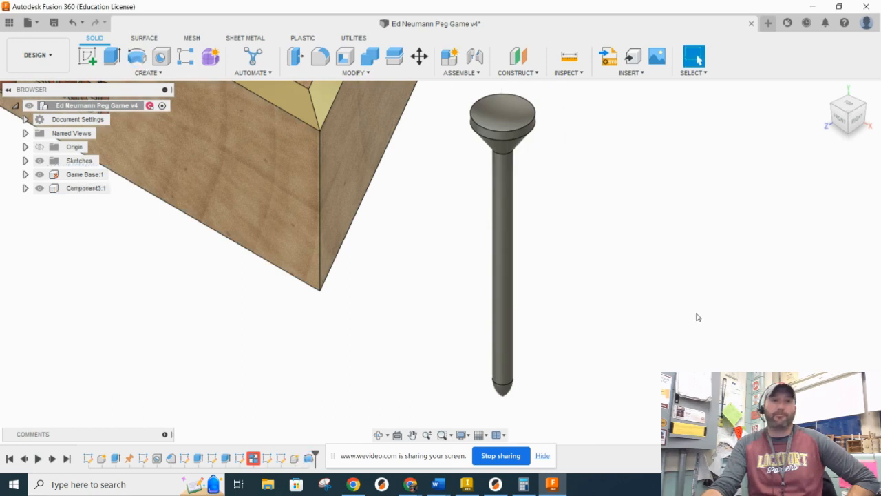
# - Rename the revolved peg component as Golf Tee
pyautogui.click(85, 188)
pyautogui.click(86, 189)
pyautogui.write('G')
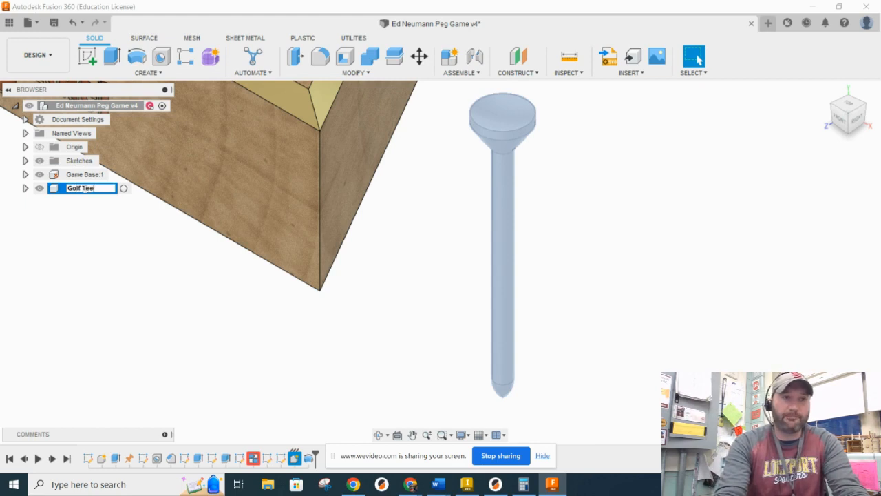
pyautogui.write('olf Tee')
pyautogui.press('Return')
pyautogui.click(117, 266)
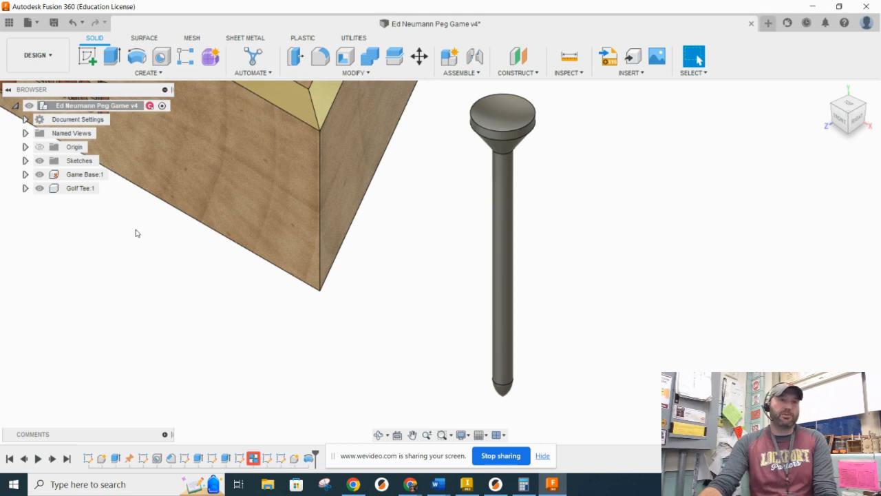
# - Assign the Pine physical material from the Fusion 360 Material Library to the Golf Tee component
pyautogui.rightClick(85, 190)
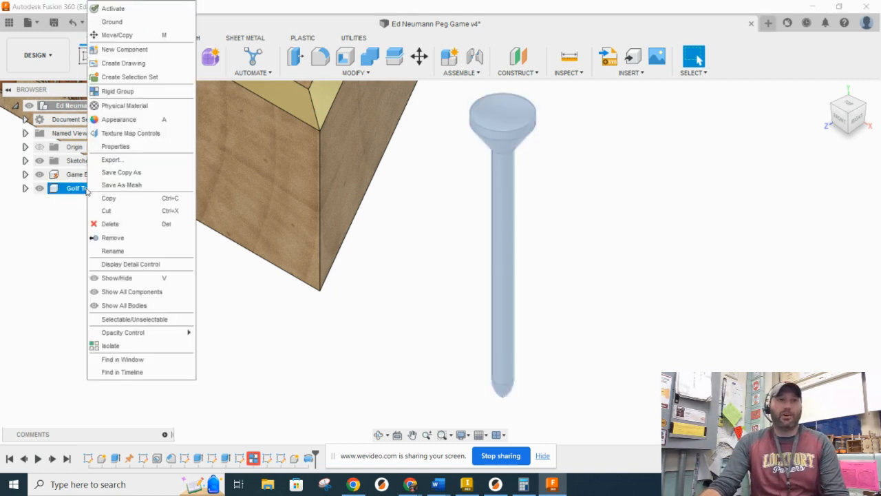
pyautogui.click(128, 108)
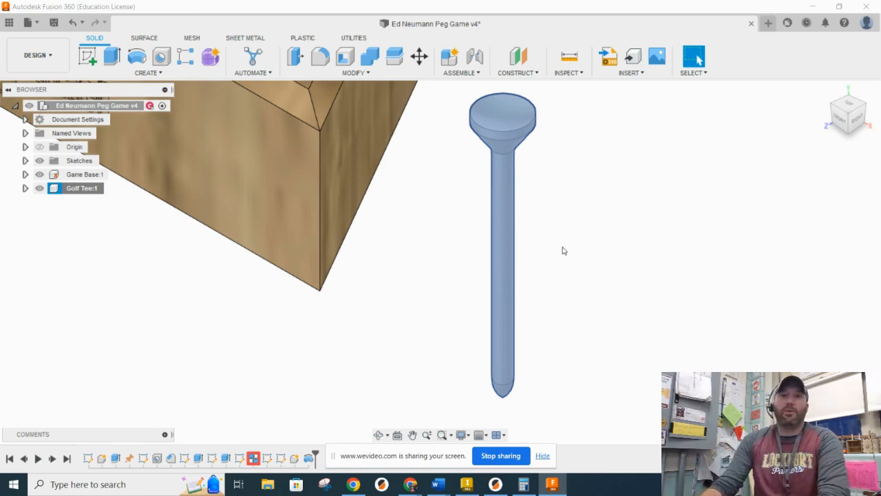
pyautogui.scroll(-3, 737, 338)
pyautogui.click(737, 353)
pyautogui.scroll(-5, 739, 334)
pyautogui.scroll(-3, 764, 365)
pyautogui.scroll(-1, 764, 360)
pyautogui.moveTo(760, 330); pyautogui.dragTo(495, 128)
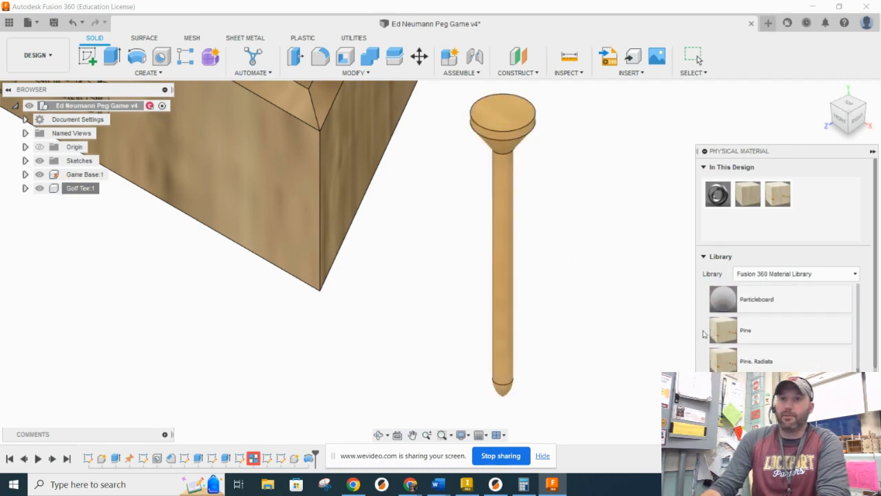
pyautogui.click(853, 432)
# - Apply the 3D Pine - Painted appearance from the painted solid woods to the Golf Tee component
pyautogui.scroll(-4, 662, 280)
pyautogui.moveTo(662, 270); pyautogui.dragTo(625, 318, button='middle')
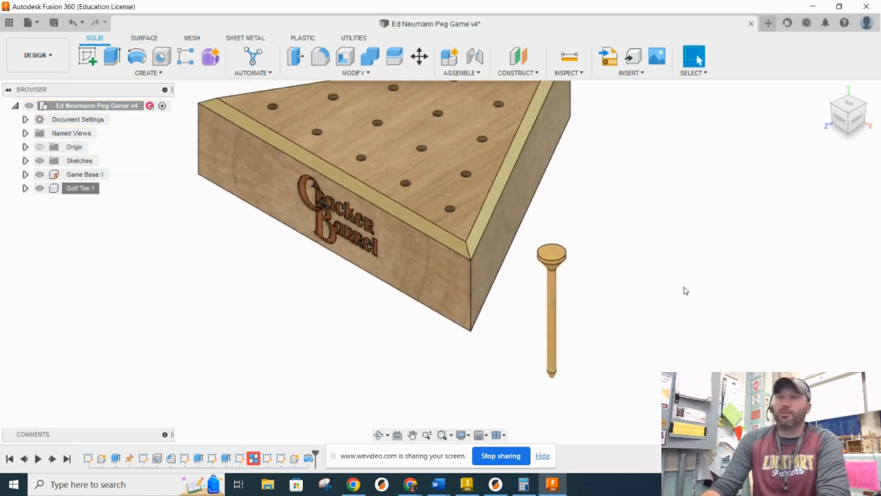
pyautogui.scroll(4, 606, 289)
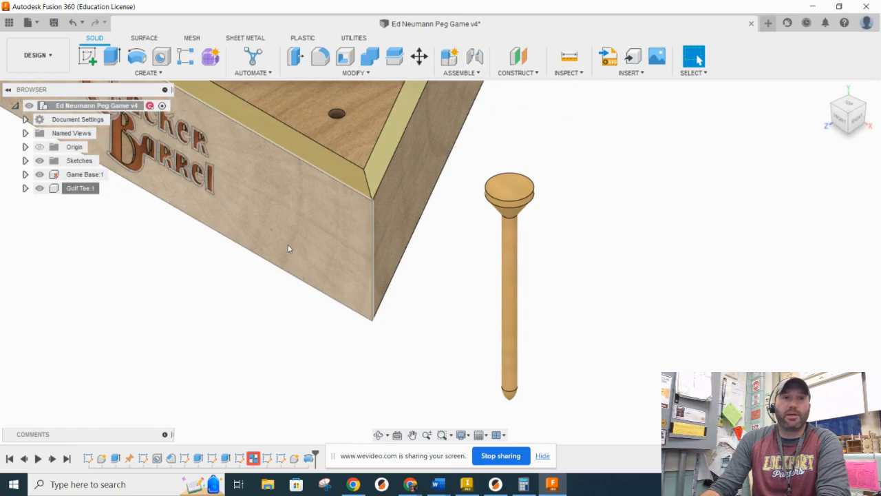
pyautogui.moveTo(603, 254); pyautogui.dragTo(601, 280, button='middle')
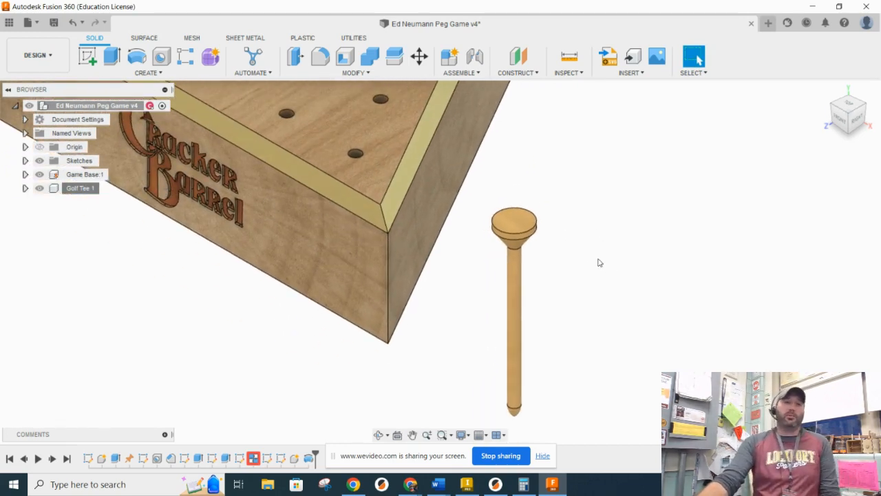
pyautogui.rightClick(87, 193)
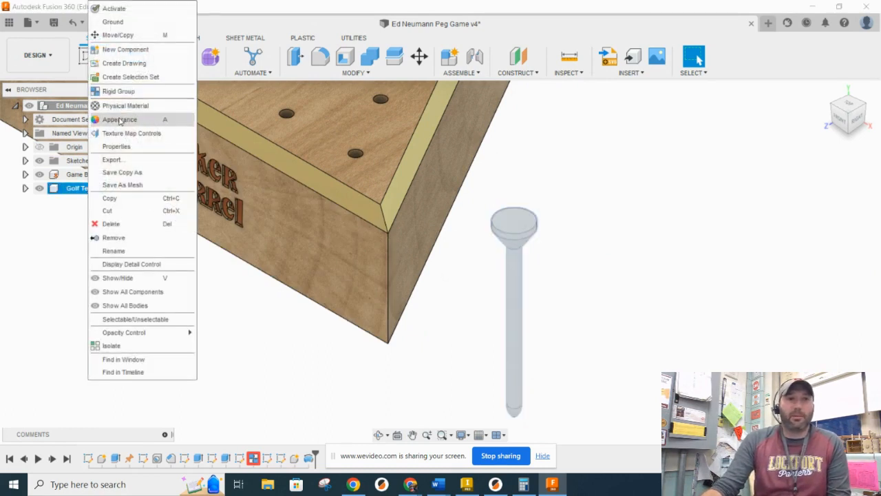
pyautogui.click(256, 150)
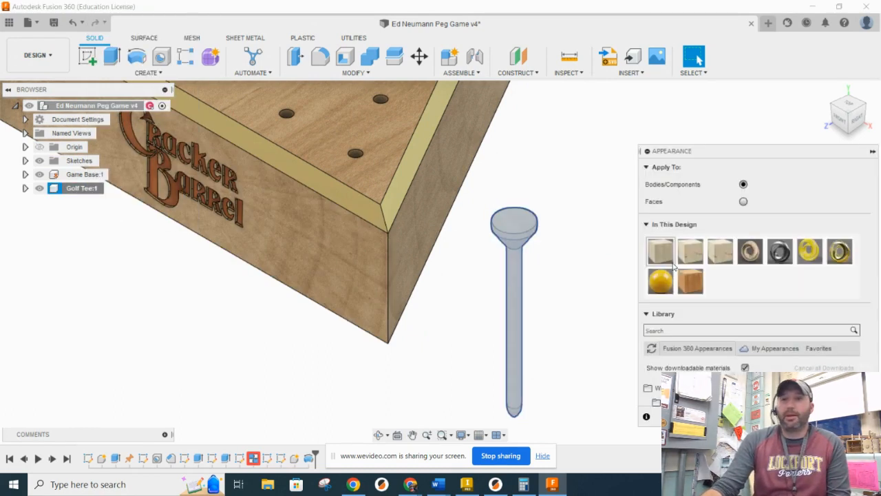
pyautogui.scroll(-5, 677, 335)
pyautogui.scroll(5, 675, 335)
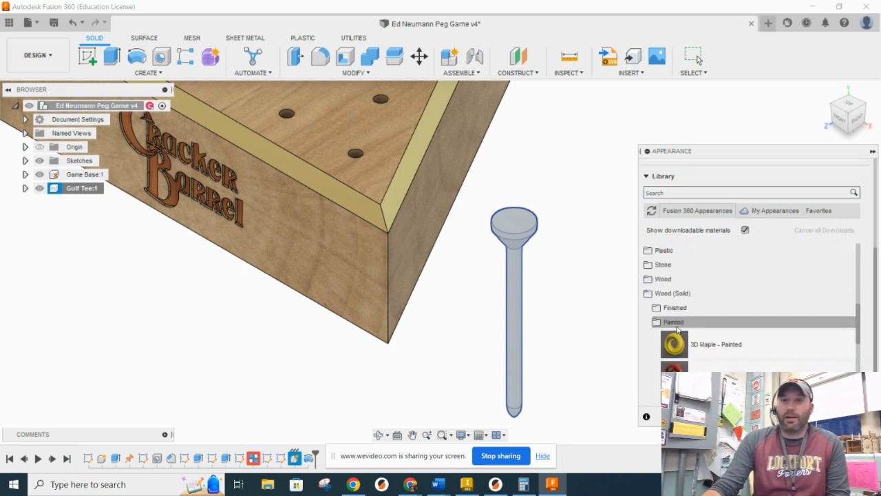
pyautogui.scroll(2, 698, 294)
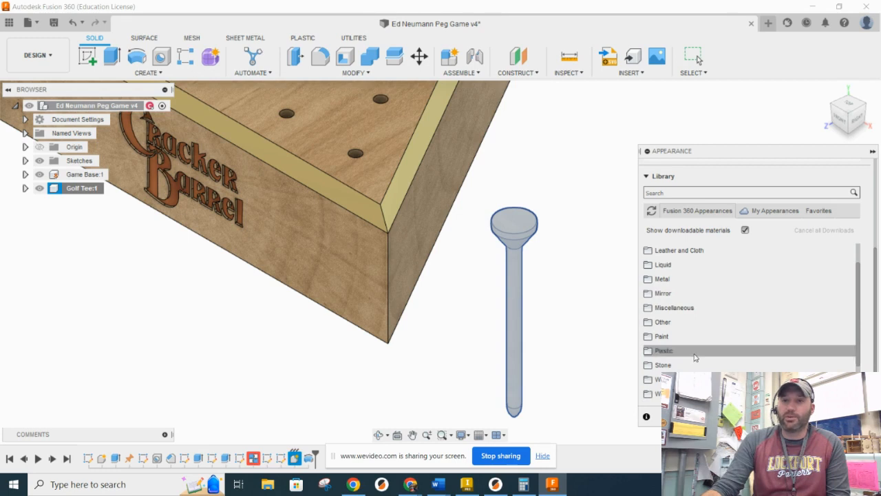
pyautogui.scroll(-2, 672, 330)
pyautogui.click(675, 365)
pyautogui.scroll(1, 679, 363)
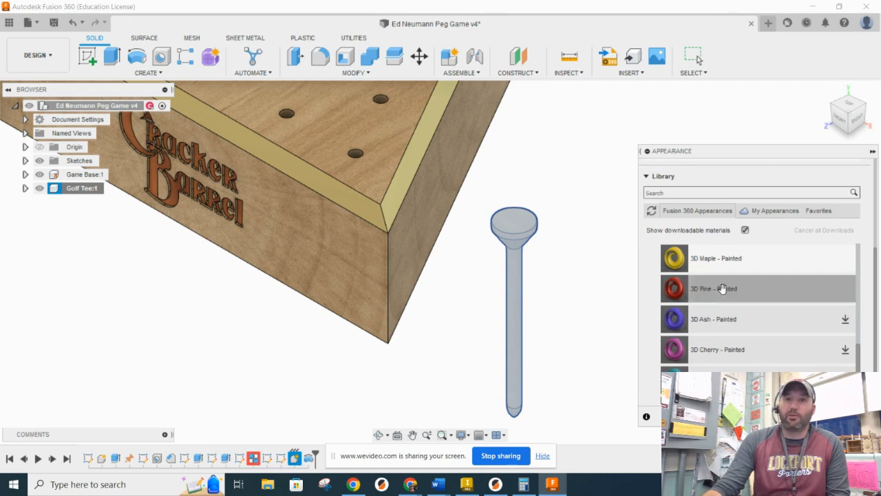
pyautogui.moveTo(737, 288); pyautogui.dragTo(541, 226)
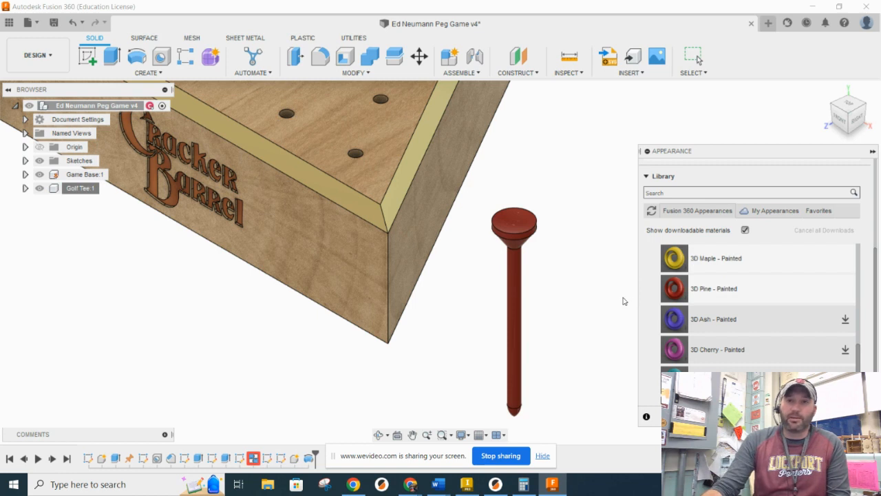
# - Edit the 3D Pine - Painted appearance, setting its earlywood color to yellow (160, 157, 4)
pyautogui.scroll(5, 720, 280)
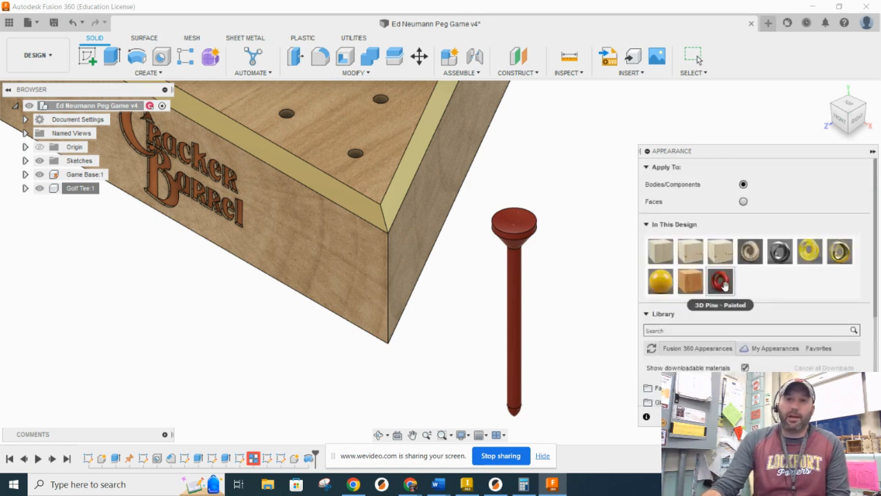
pyautogui.rightClick(721, 281)
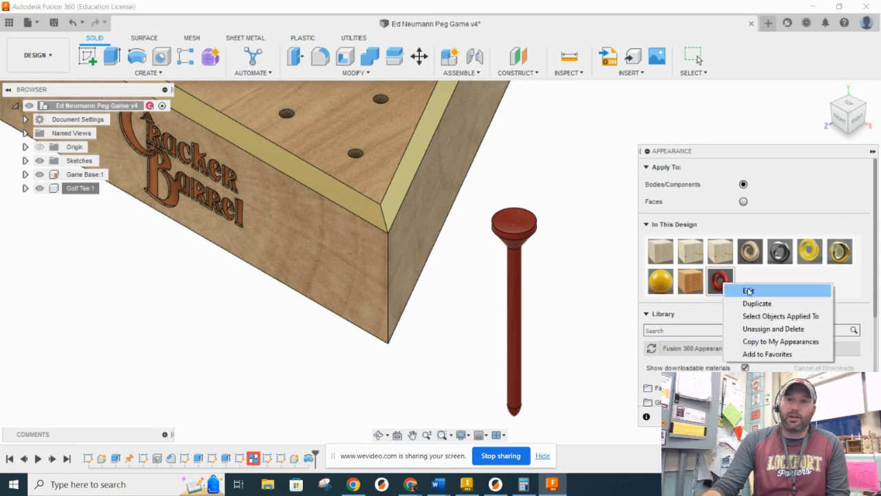
pyautogui.click(749, 290)
pyautogui.moveTo(628, 214); pyautogui.dragTo(608, 214)
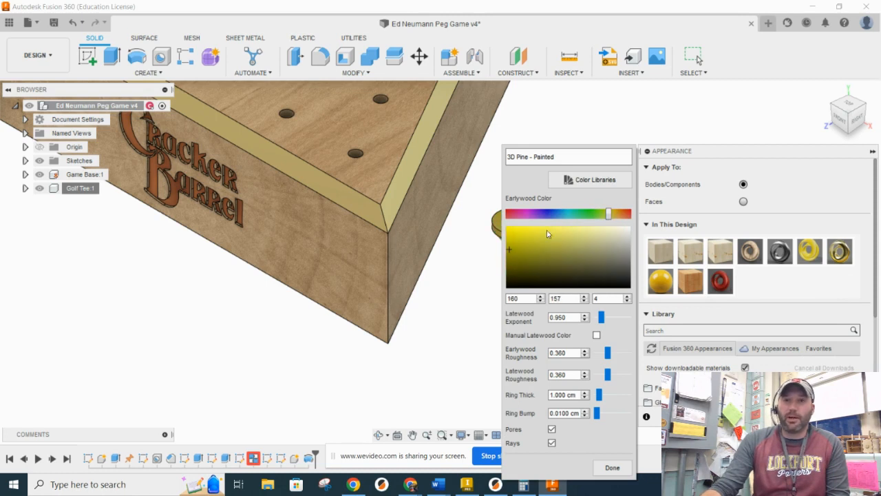
pyautogui.click(619, 468)
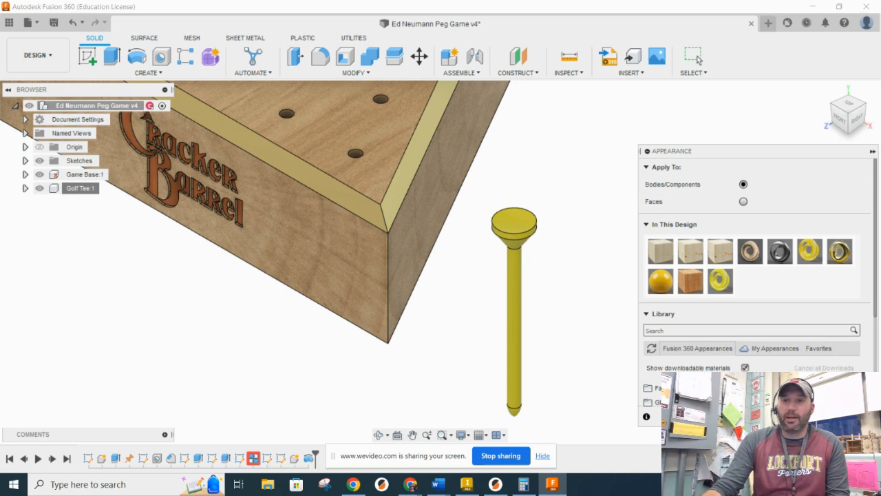
pyautogui.click(694, 58)
# - Begin a joint with the circular edge just above the Golf Tee's pointed tip as the first component's origin
pyautogui.scroll(-3, 636, 297)
pyautogui.scroll(1, 615, 335)
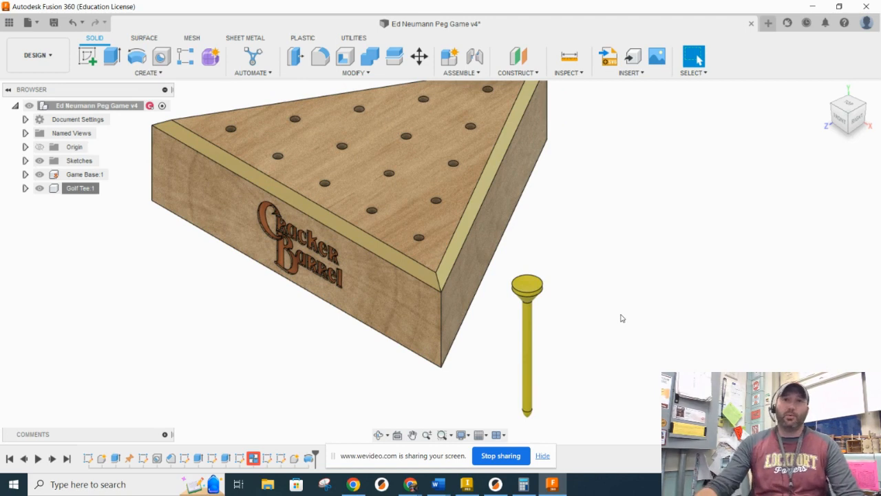
pyautogui.click(474, 56)
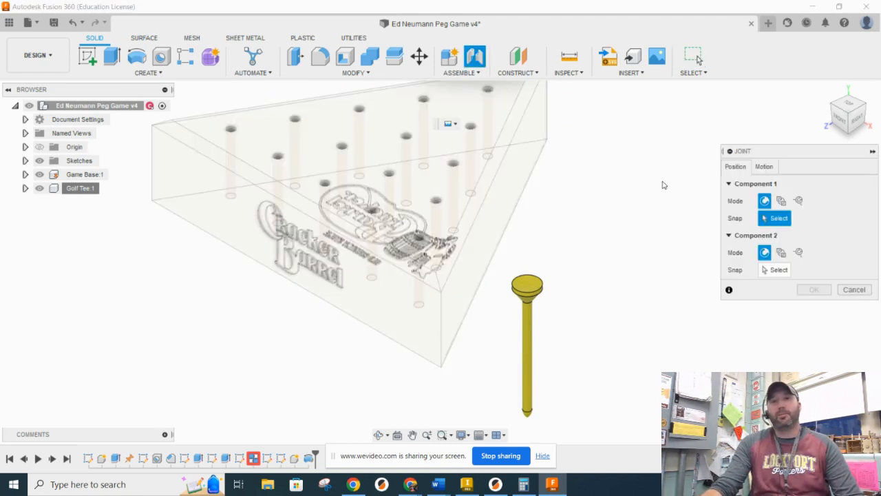
pyautogui.scroll(10, 527, 420)
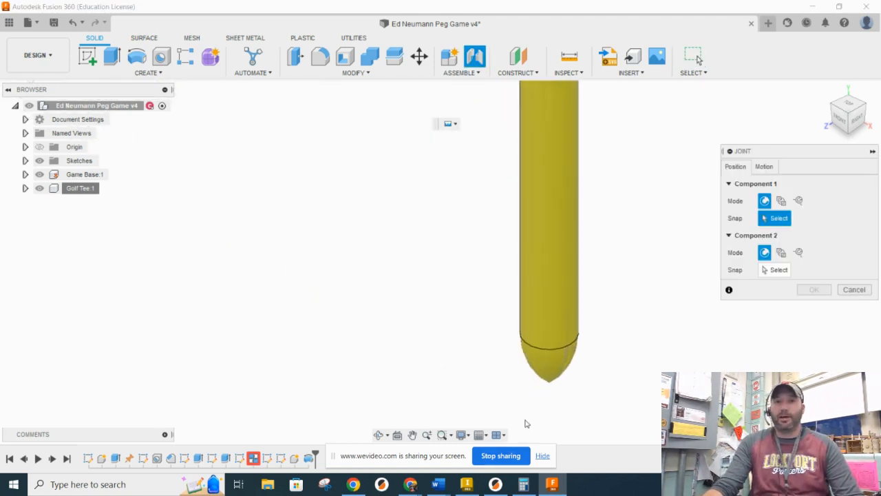
pyautogui.click(555, 352)
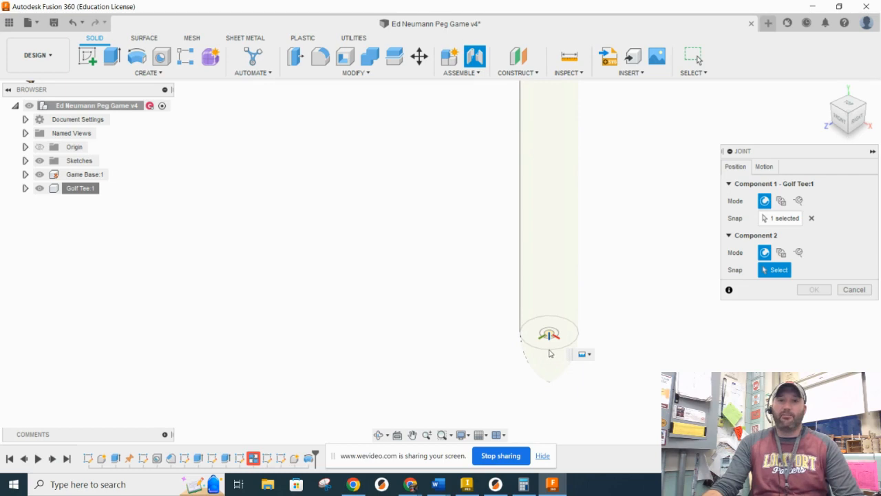
# - Snap the joint's second origin to the center of the floor of the Game Base hole nearest the front corner
pyautogui.scroll(-6, 634, 372)
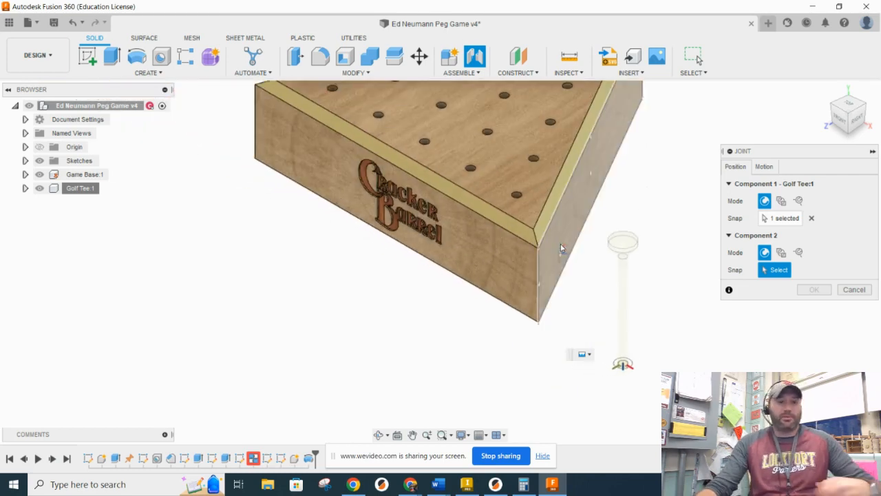
pyautogui.keyDown('shift'); pyautogui.moveTo(554, 224); pyautogui.dragTo(525, 200, button='middle'); pyautogui.keyUp('shift')
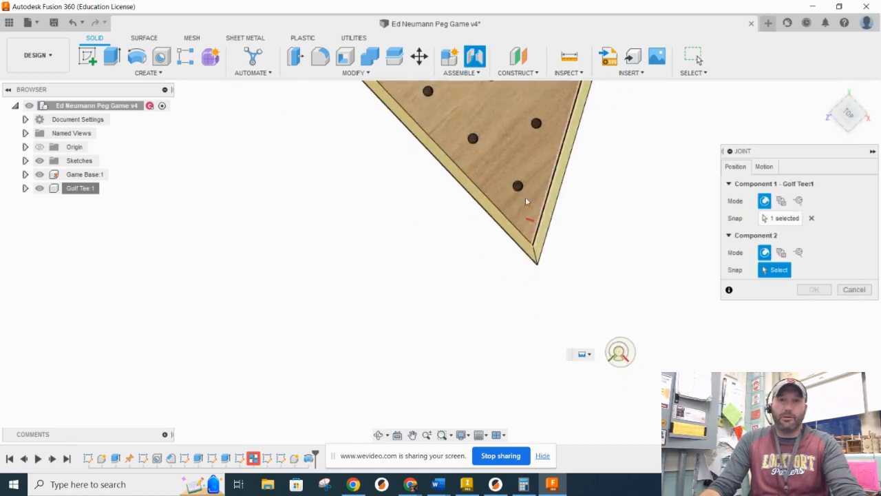
pyautogui.scroll(8, 523, 197)
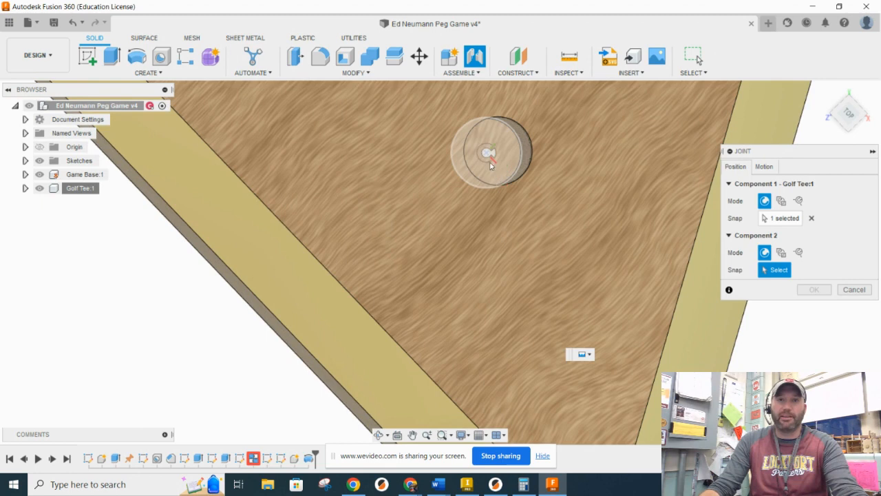
pyautogui.keyDown('shift'); pyautogui.moveTo(508, 161); pyautogui.dragTo(500, 159, button='middle'); pyautogui.keyUp('shift')
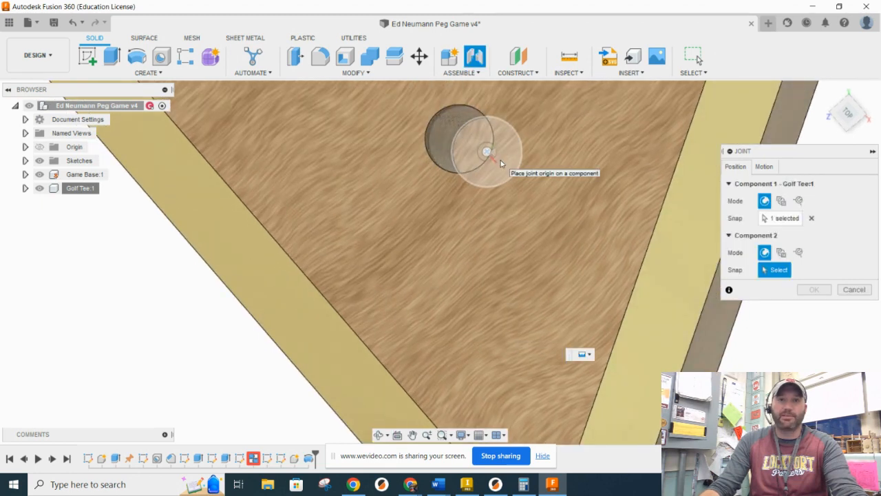
pyautogui.click(500, 163)
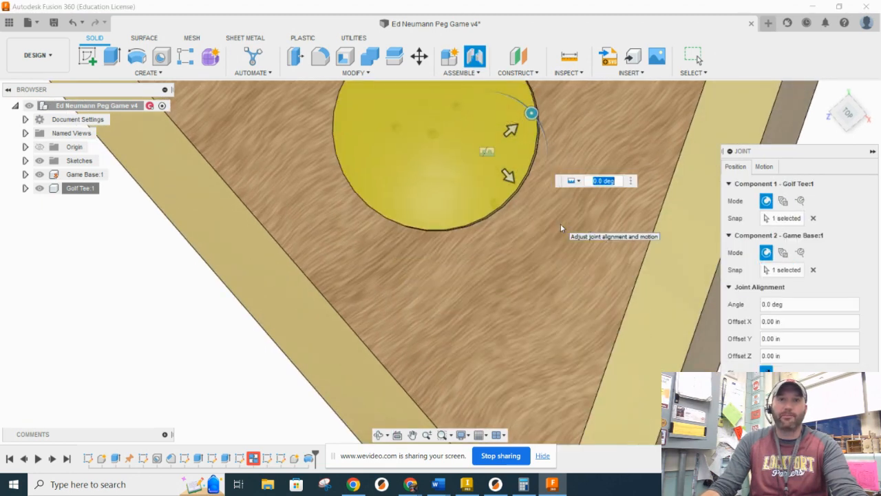
# - Review the tee joint's Rigid motion type and preview its motion
pyautogui.scroll(-3, 557, 289)
pyautogui.keyDown('shift'); pyautogui.moveTo(600, 304); pyautogui.dragTo(631, 273, button='middle'); pyautogui.keyUp('shift')
pyautogui.scroll(-2, 637, 277)
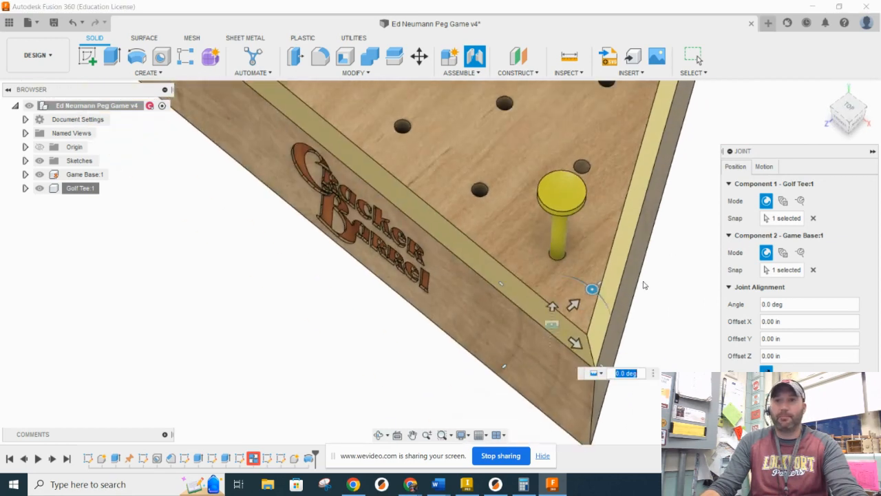
pyautogui.click(764, 167)
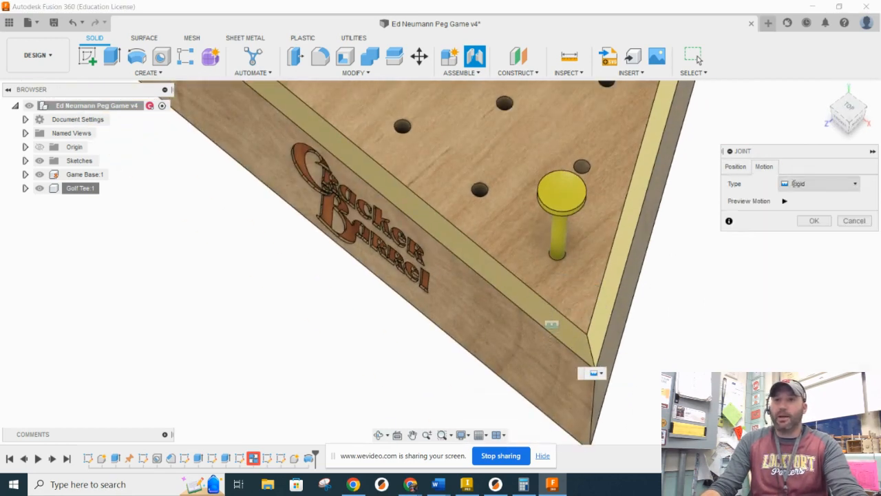
pyautogui.click(785, 201)
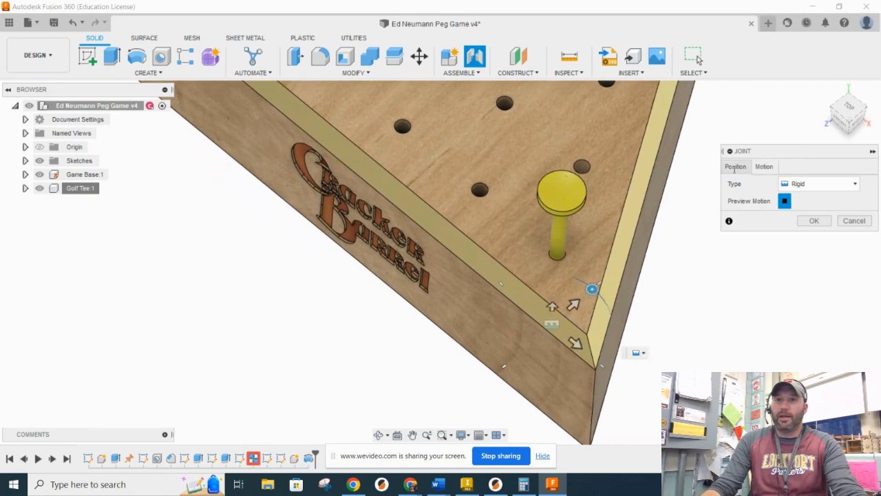
pyautogui.click(735, 167)
# - Offset the tee joint 0.125 in along Z and finish the joint
pyautogui.moveTo(655, 260); pyautogui.dragTo(522, 292, button='middle')
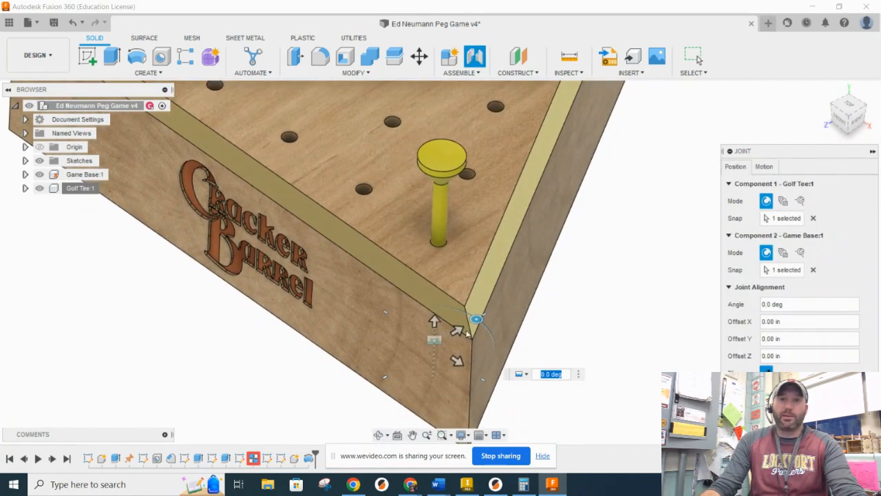
pyautogui.moveTo(441, 323); pyautogui.dragTo(435, 292)
pyautogui.press('BackSpace')
pyautogui.write('.125')
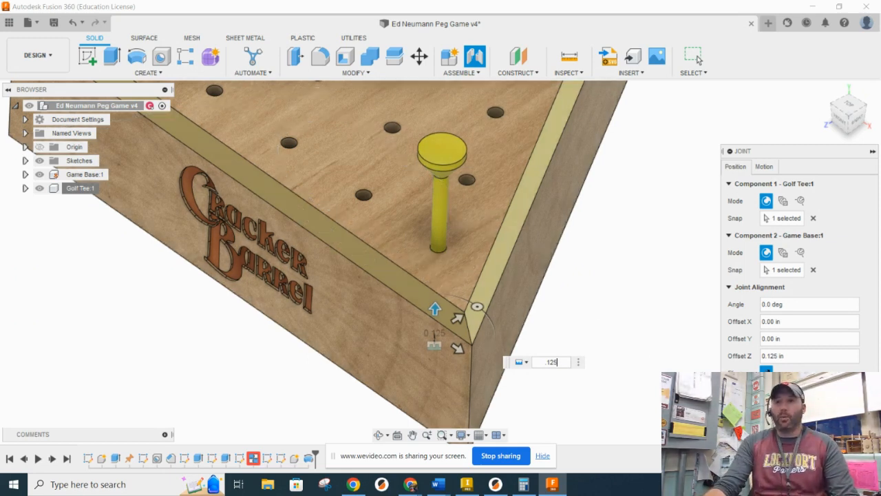
pyautogui.press('Return')
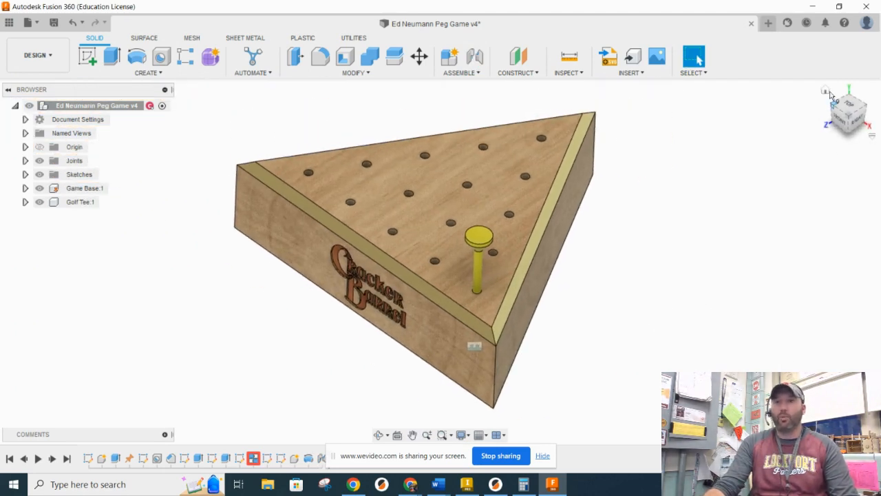
# - Set up a rectangular component pattern of the Golf Tee along the base's top inner edge on the Cracker Barrel logo side
pyautogui.click(826, 90)
pyautogui.scroll(1, 551, 328)
pyautogui.moveTo(563, 327); pyautogui.dragTo(586, 320, button='middle')
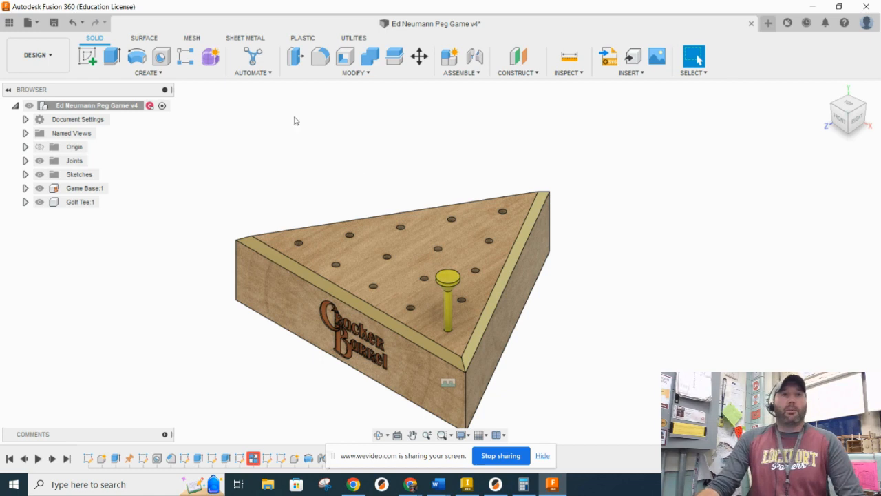
pyautogui.click(185, 58)
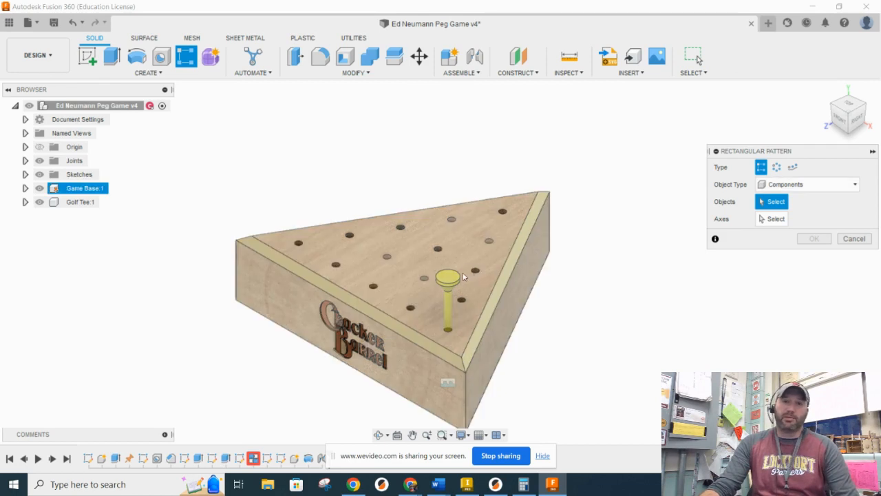
pyautogui.click(447, 304)
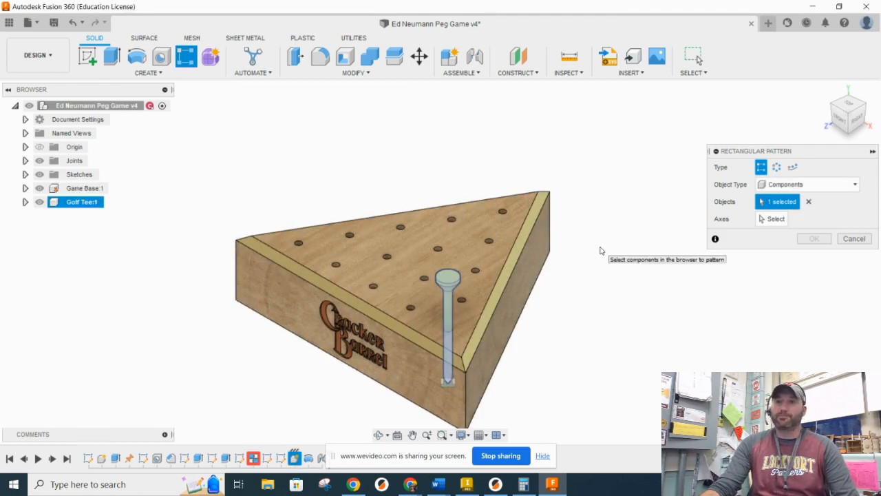
pyautogui.click(774, 219)
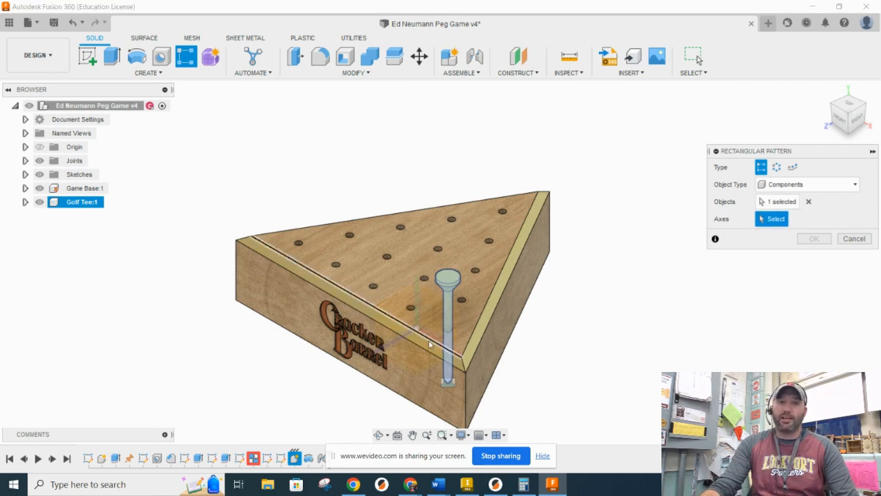
pyautogui.click(403, 325)
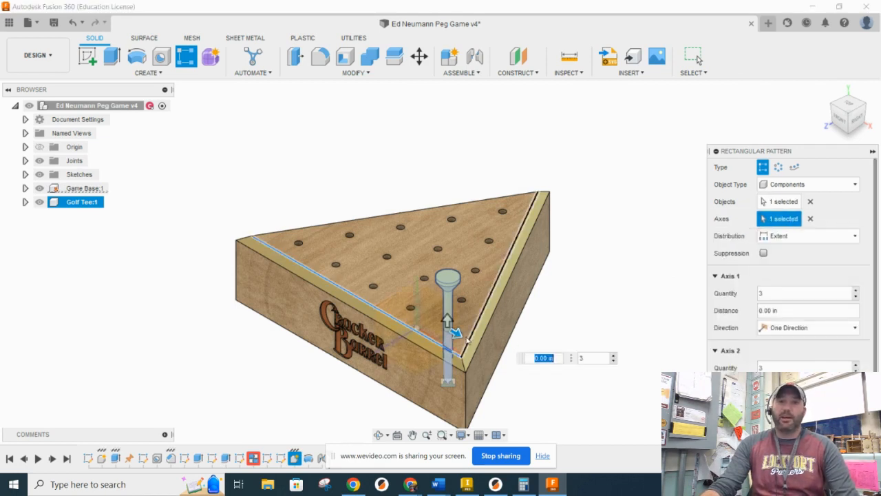
# - Set the tee pattern to a quantity of 5 over an extent of -3.25 in and create the row
pyautogui.moveTo(456, 333); pyautogui.dragTo(312, 251)
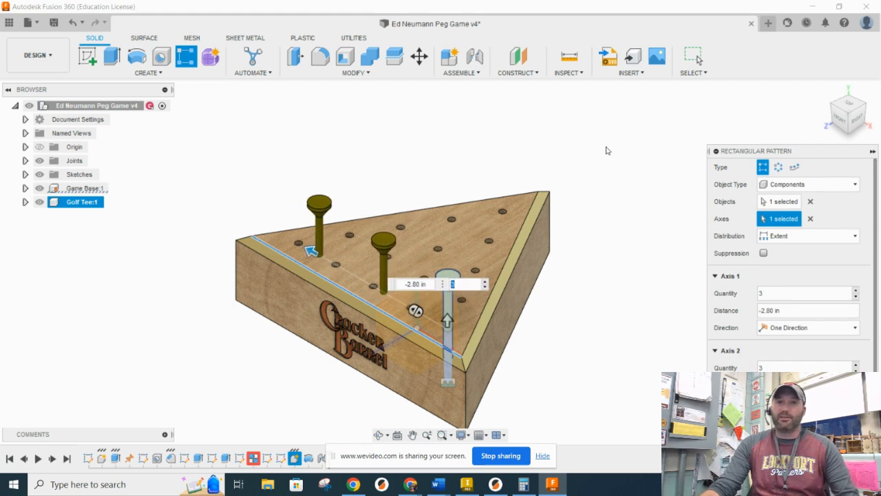
pyautogui.doubleClick(453, 284)
pyautogui.write('5')
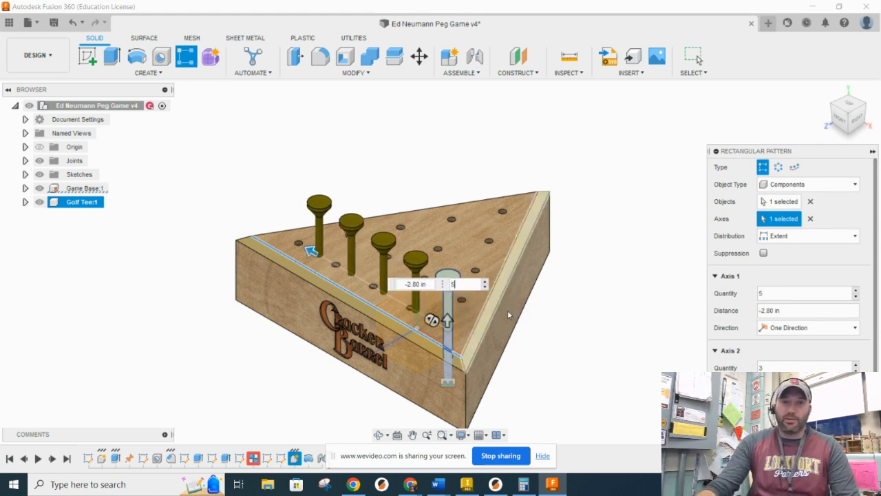
pyautogui.click(390, 285)
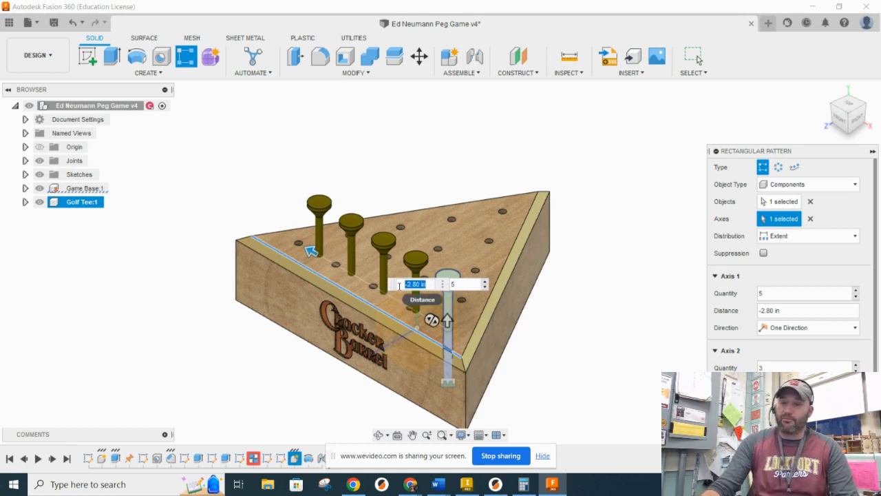
pyautogui.write('-3.25')
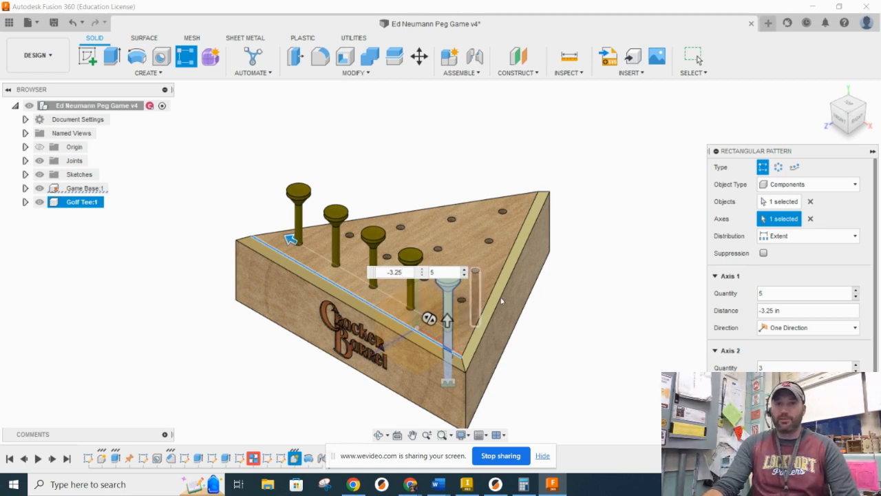
pyautogui.press('Return')
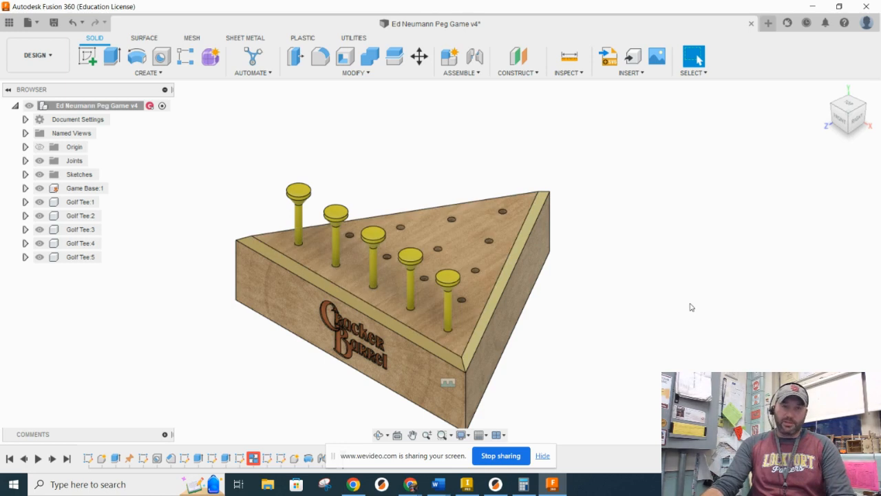
# - Begin a second rectangular component pattern with all five golf tees in the row as its objects
pyautogui.click(190, 62)
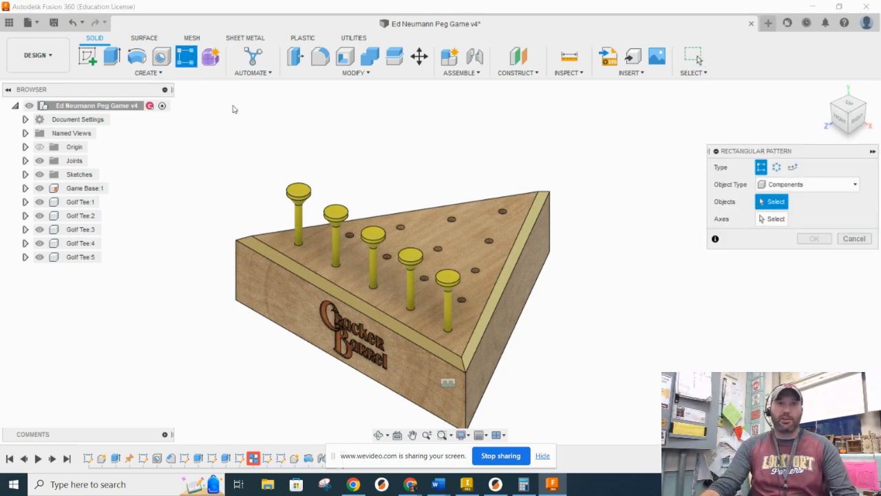
pyautogui.click(298, 192)
pyautogui.click(336, 214)
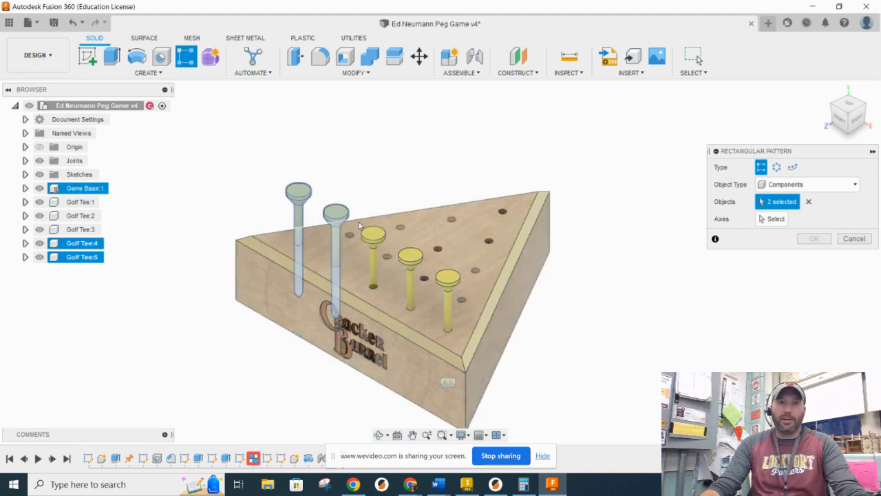
pyautogui.click(373, 234)
pyautogui.click(409, 256)
pyautogui.click(448, 279)
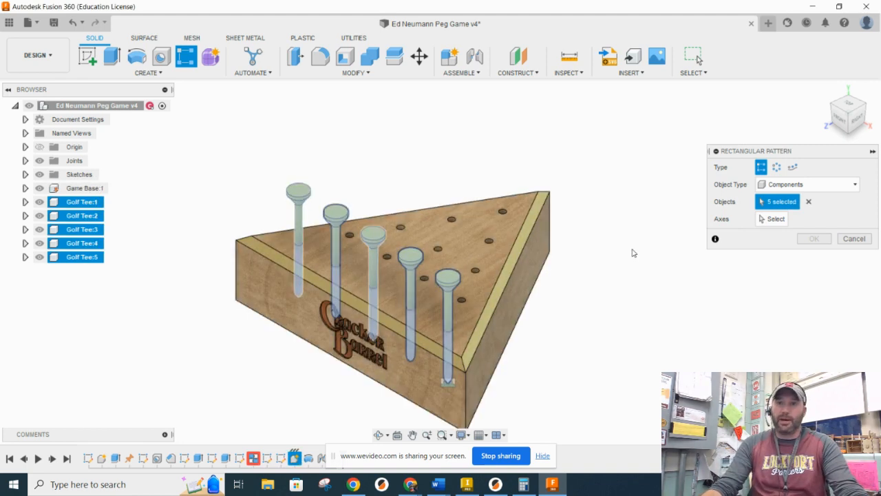
# - Pattern the tee row along the base's adjacent inner edge with a quantity of 5 over 3.25 in
pyautogui.click(773, 219)
pyautogui.click(518, 258)
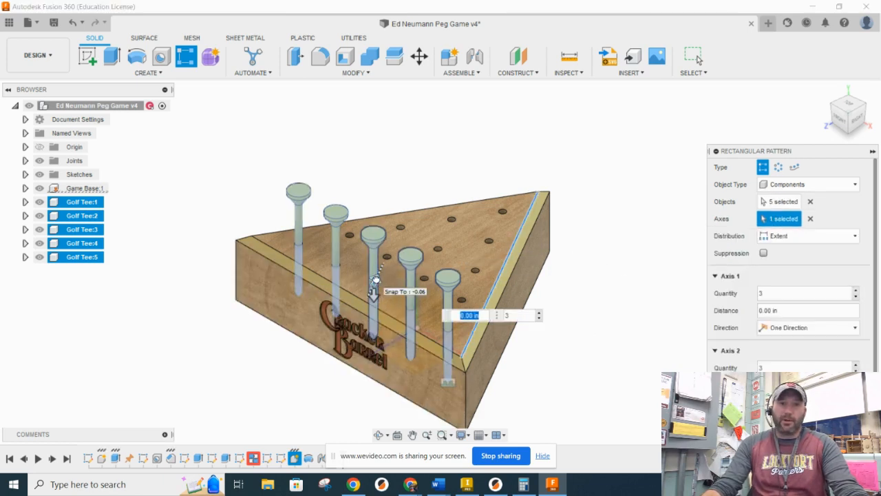
pyautogui.write('2')
pyautogui.press('Tab')
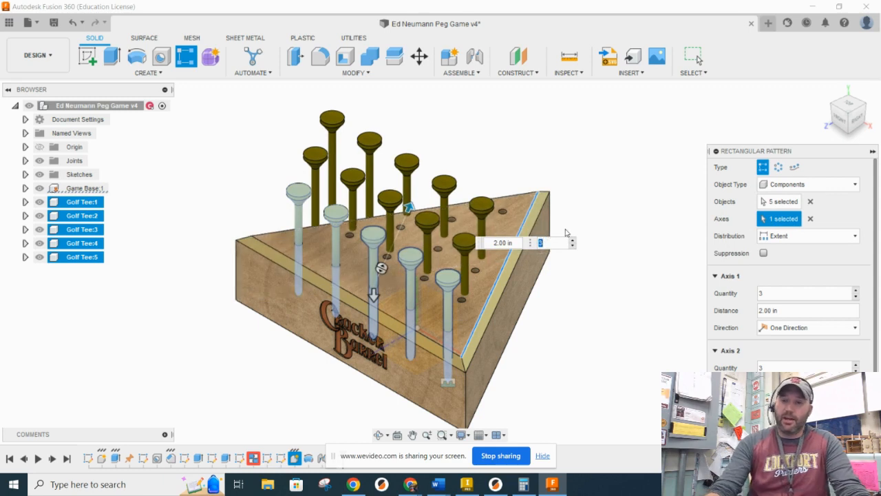
pyautogui.press('Tab')
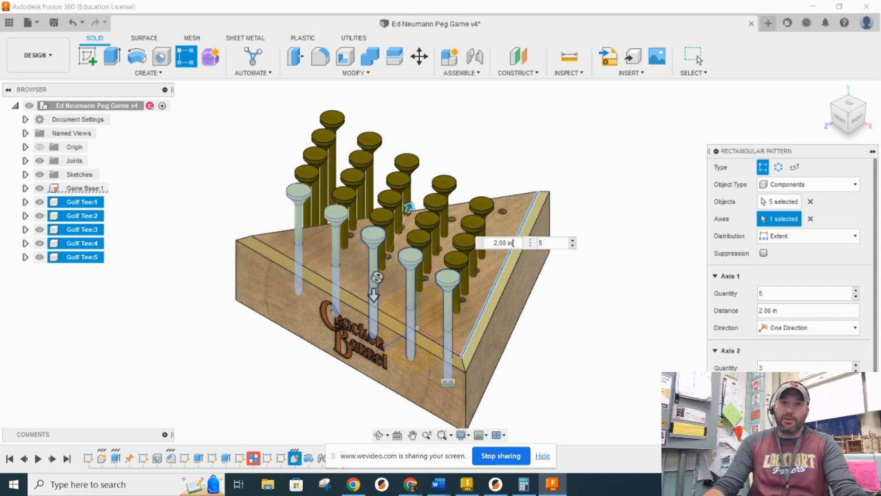
pyautogui.write('3.25')
pyautogui.press('Tab')
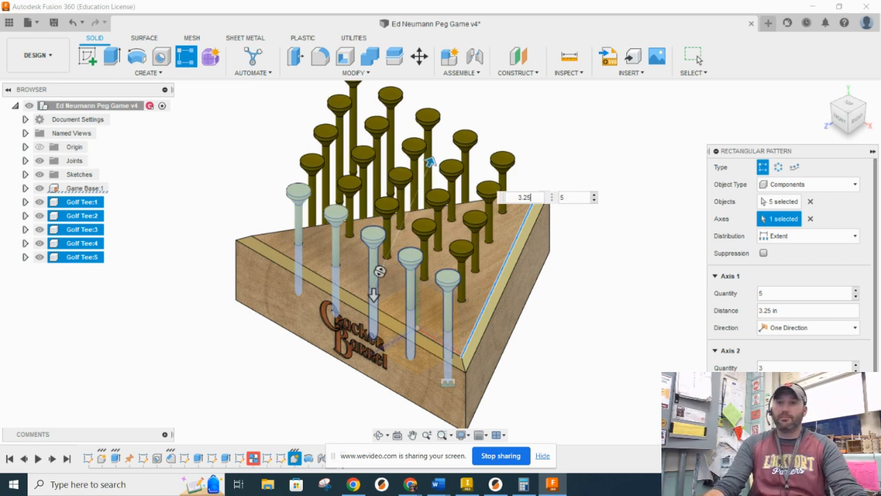
pyautogui.press('Return')
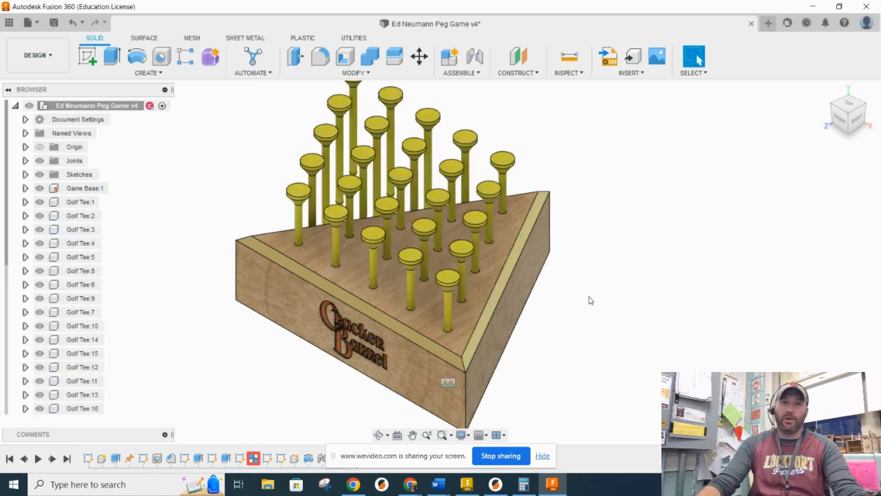
# - Hide the ten surplus golf tees outside the triangular base: Golf Tee:8, 14, 15, 16, 17, 19, 21, 22, 24 and 25
pyautogui.keyDown('shift'); pyautogui.moveTo(606, 254); pyautogui.dragTo(598, 332, button='middle'); pyautogui.keyUp('shift')
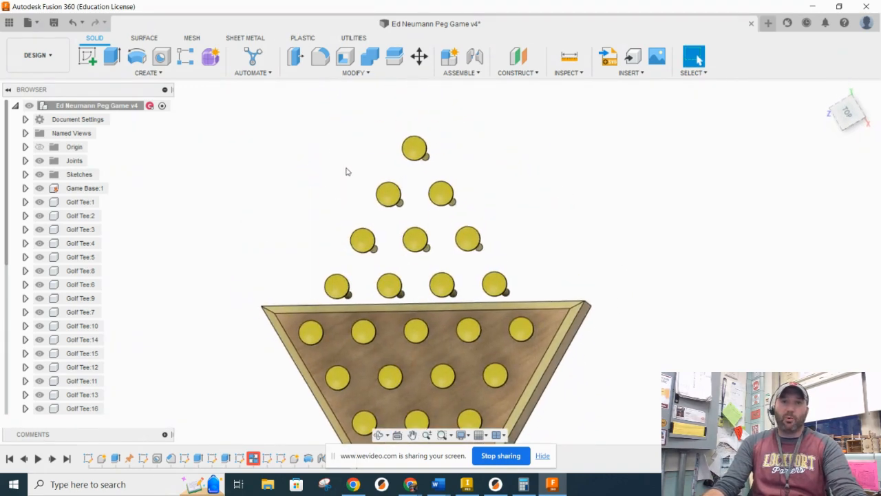
pyautogui.moveTo(544, 290); pyautogui.dragTo(222, 126)
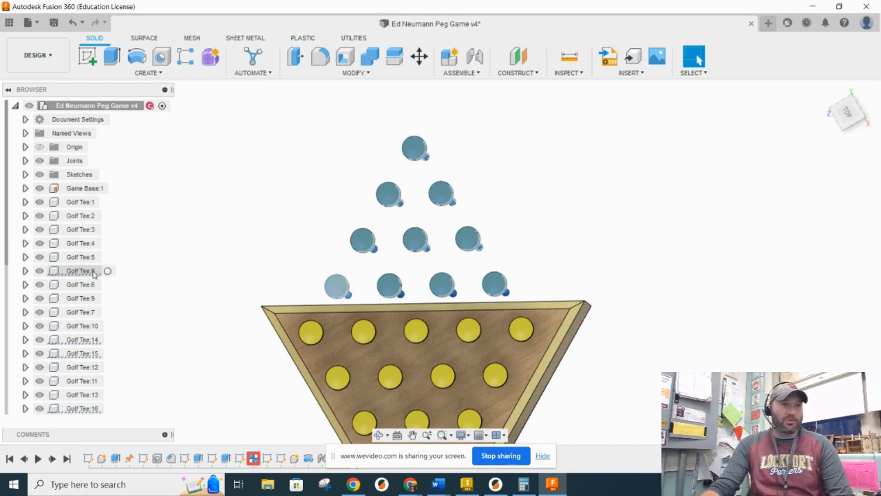
pyautogui.click(42, 275)
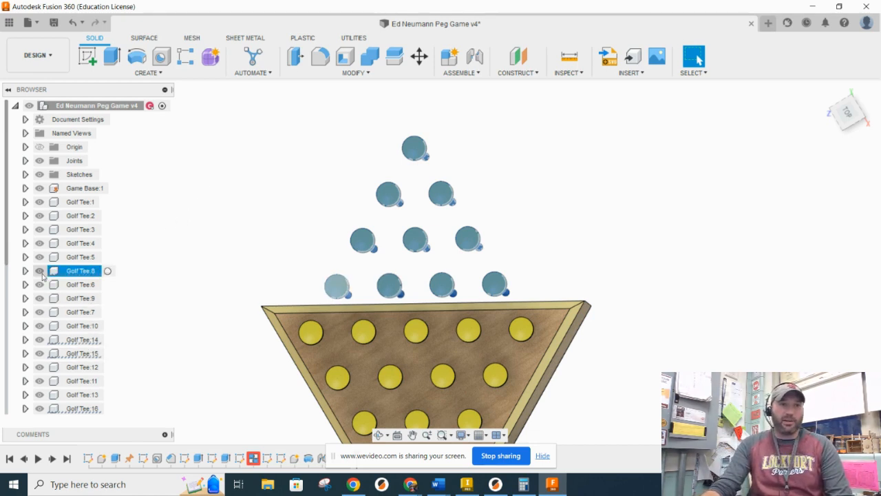
pyautogui.click(40, 272)
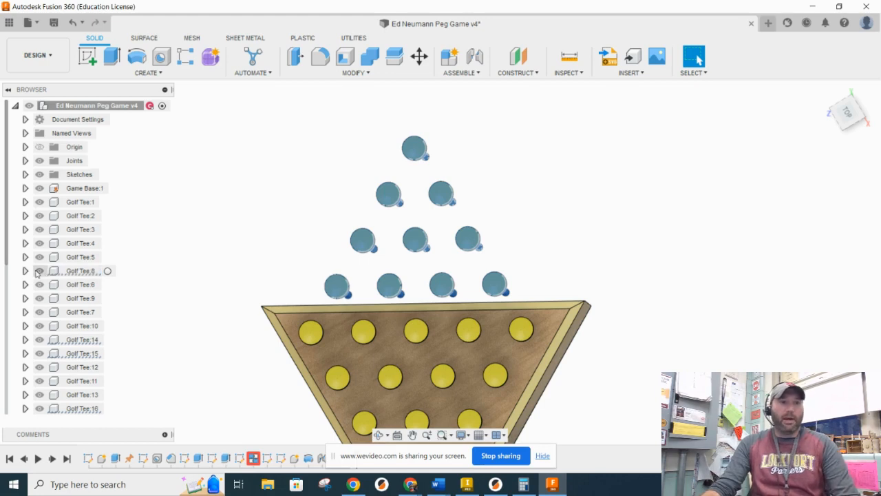
pyautogui.click(46, 340)
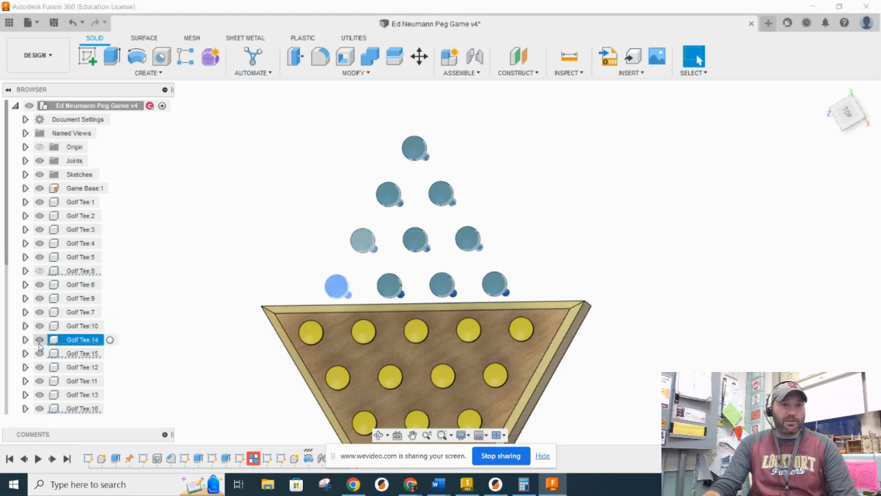
pyautogui.click(39, 341)
pyautogui.scroll(-3, 69, 354)
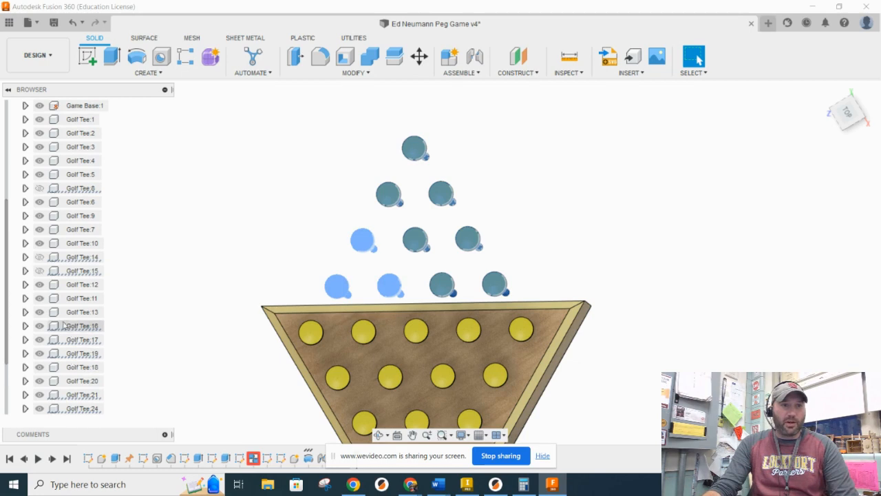
pyautogui.scroll(-1, 63, 325)
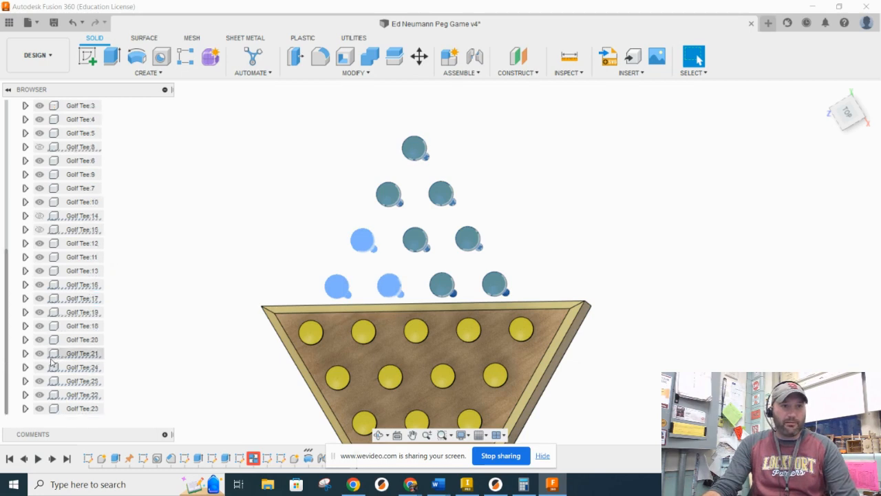
pyautogui.click(39, 284)
pyautogui.click(40, 299)
pyautogui.click(39, 312)
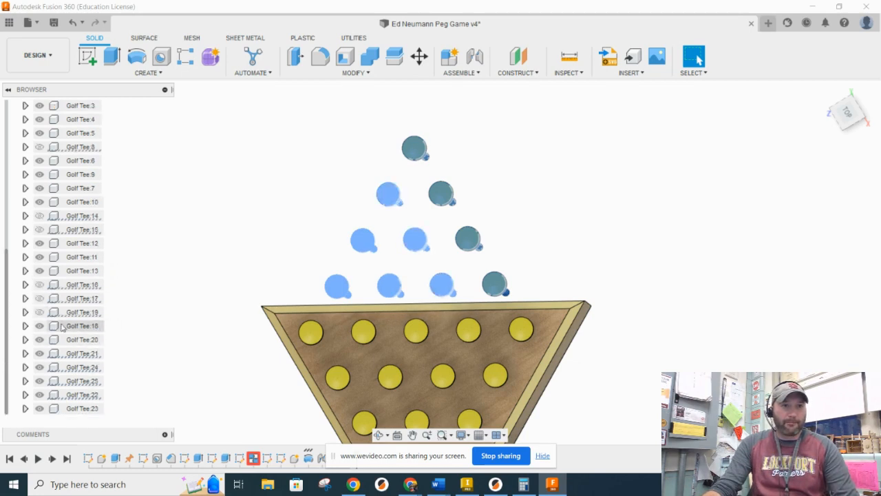
pyautogui.click(40, 354)
pyautogui.click(40, 368)
pyautogui.click(39, 381)
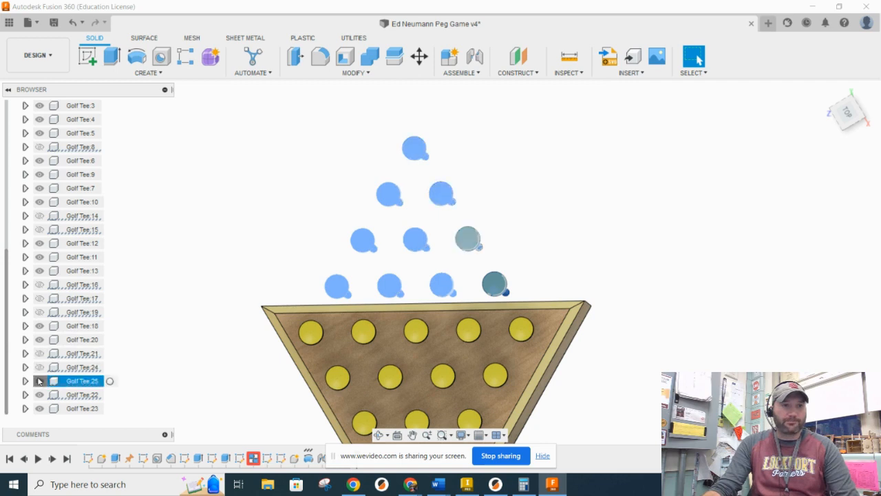
pyautogui.click(40, 395)
pyautogui.click(665, 297)
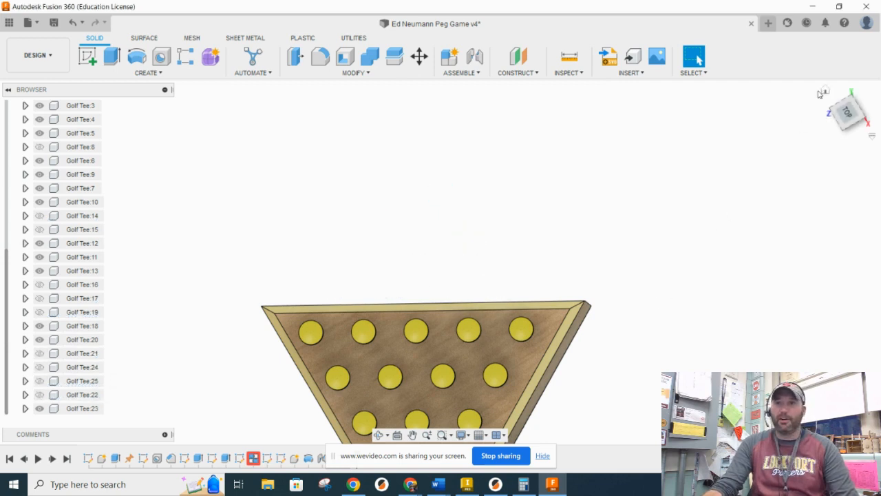
pyautogui.click(825, 92)
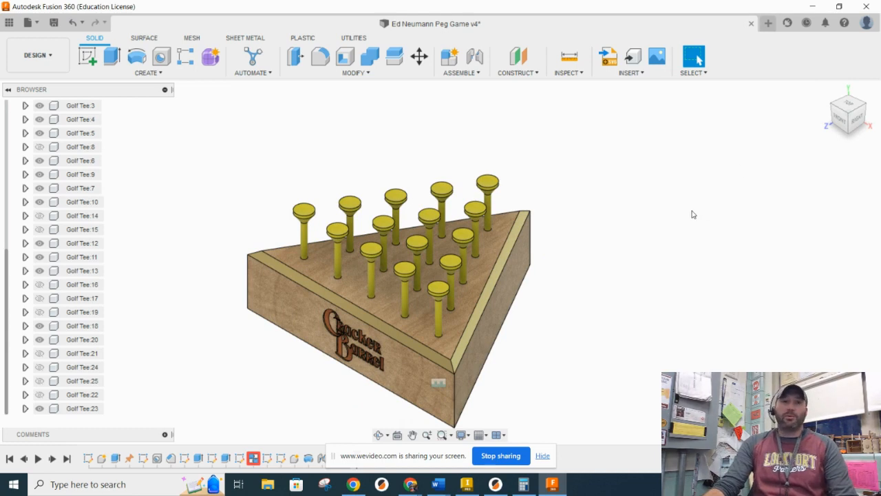
# - Try moving the golf tee at the base's far corner out of its hole, and undo the move
pyautogui.scroll(2, 574, 230)
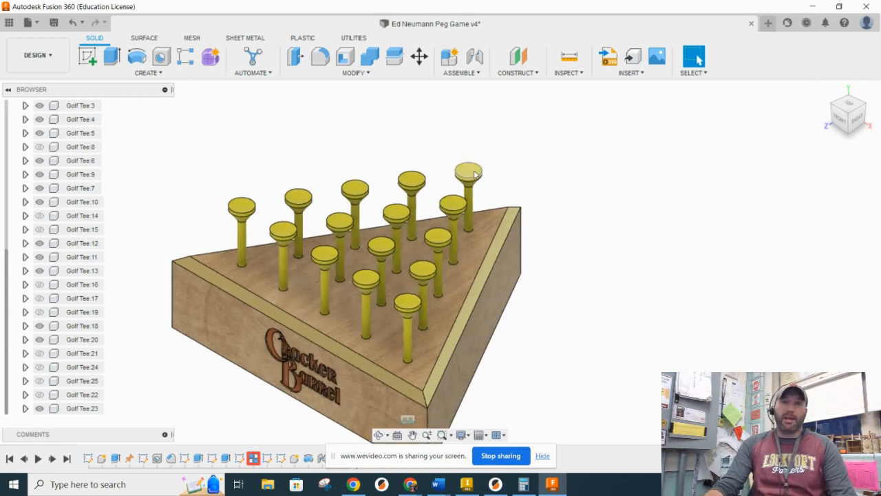
pyautogui.moveTo(469, 174); pyautogui.dragTo(601, 157)
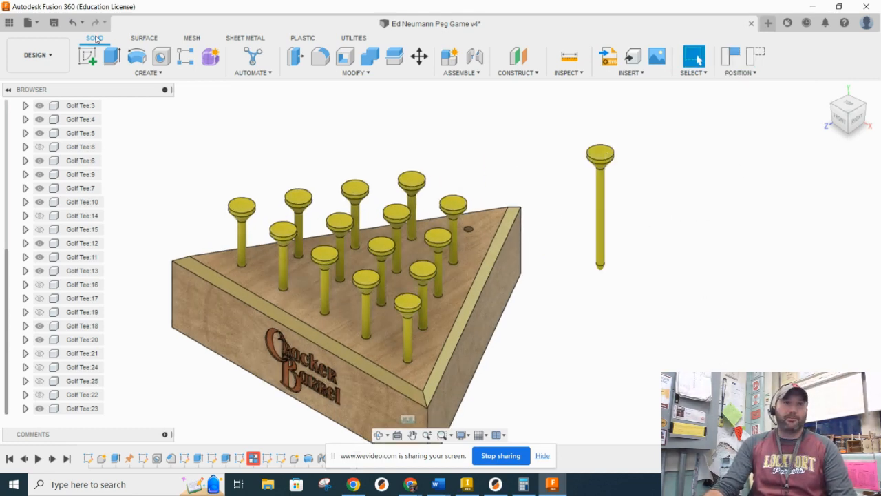
pyautogui.click(73, 23)
pyautogui.moveTo(744, 271); pyautogui.dragTo(786, 254, button='middle')
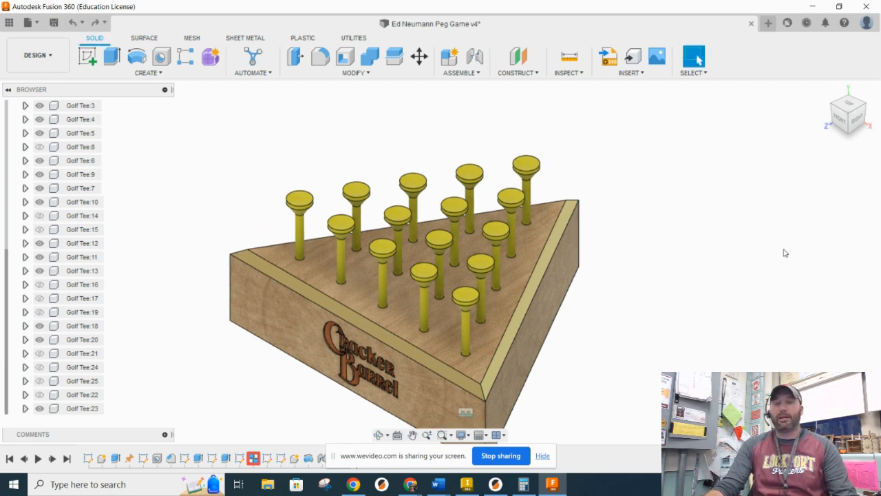
pyautogui.click(531, 168)
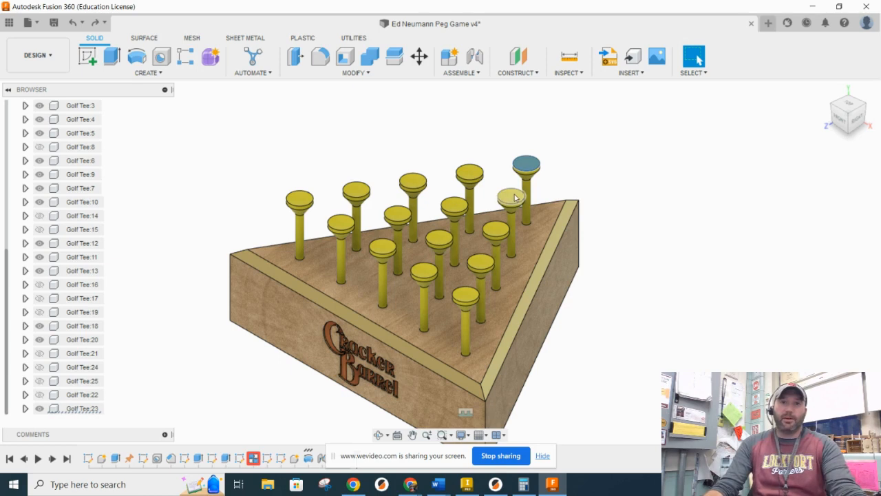
pyautogui.click(514, 198)
pyautogui.click(496, 229)
pyautogui.click(481, 262)
pyautogui.click(465, 303)
pyautogui.click(424, 273)
pyautogui.click(439, 238)
pyautogui.keyDown('shift'); pyautogui.moveTo(696, 193); pyautogui.dragTo(652, 230, button='middle'); pyautogui.keyUp('shift')
pyautogui.moveTo(626, 229); pyautogui.dragTo(259, 136)
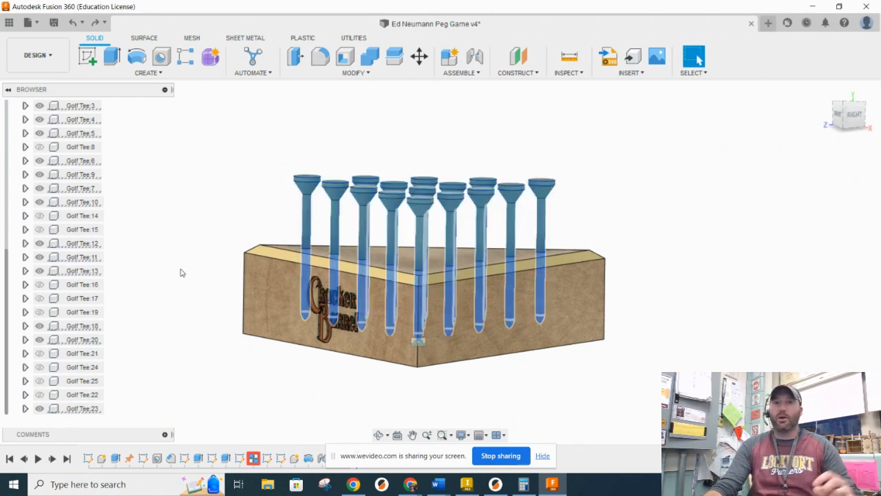
pyautogui.scroll(2, 86, 184)
pyautogui.scroll(1, 81, 157)
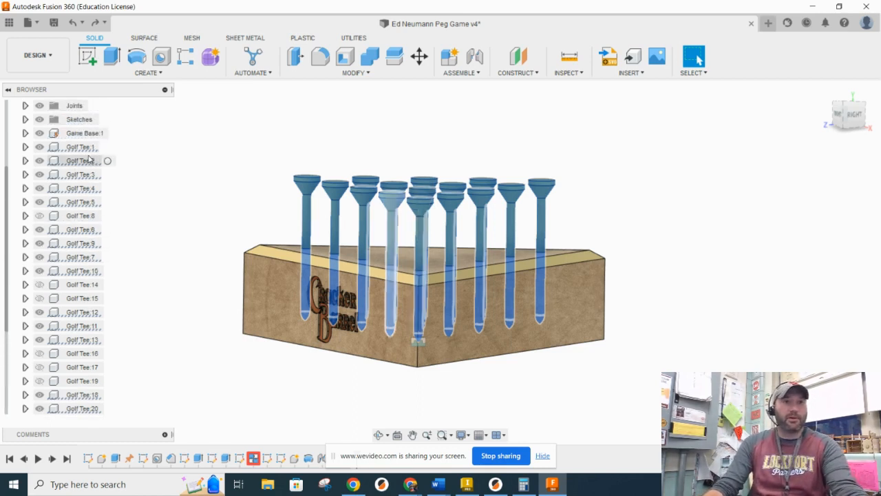
pyautogui.click(82, 151)
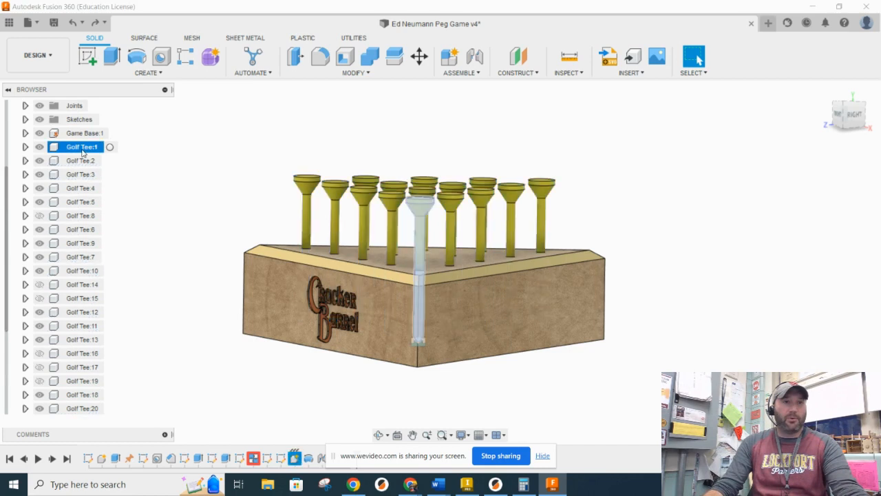
pyautogui.click(563, 218)
# - Join the visible golf tees standing in the base into a rigid group, with child components included
pyautogui.moveTo(573, 219); pyautogui.dragTo(280, 142)
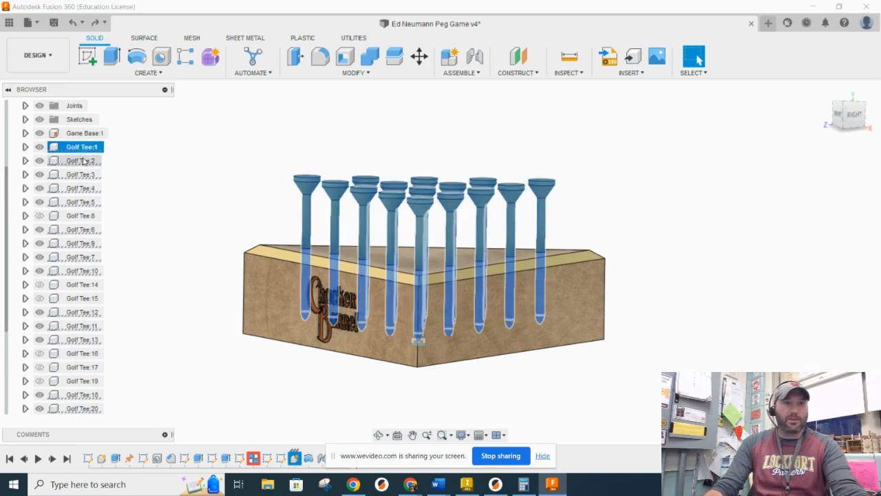
pyautogui.keyDown('ctrl'); pyautogui.click(82, 161); pyautogui.keyUp('ctrl')
pyautogui.keyDown('ctrl'); pyautogui.click(81, 175); pyautogui.keyUp('ctrl')
pyautogui.keyDown('ctrl'); pyautogui.click(80, 189); pyautogui.keyUp('ctrl')
pyautogui.keyDown('ctrl'); pyautogui.click(80, 201); pyautogui.keyUp('ctrl')
pyautogui.keyDown('ctrl'); pyautogui.click(81, 230); pyautogui.keyUp('ctrl')
pyautogui.keyDown('ctrl'); pyautogui.click(81, 243); pyautogui.keyUp('ctrl')
pyautogui.keyDown('ctrl'); pyautogui.click(80, 257); pyautogui.keyUp('ctrl')
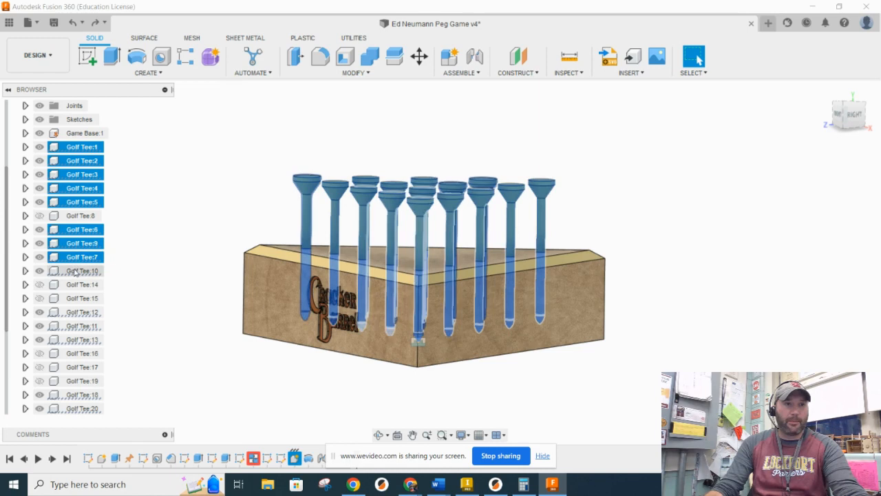
pyautogui.keyDown('ctrl'); pyautogui.click(81, 271); pyautogui.keyUp('ctrl')
pyautogui.scroll(-1, 99, 313)
pyautogui.keyDown('ctrl'); pyautogui.click(82, 271); pyautogui.keyUp('ctrl')
pyautogui.keyDown('ctrl'); pyautogui.click(82, 285); pyautogui.keyUp('ctrl')
pyautogui.keyDown('ctrl'); pyautogui.click(77, 299); pyautogui.keyUp('ctrl')
pyautogui.keyDown('ctrl'); pyautogui.click(79, 353); pyautogui.keyUp('ctrl')
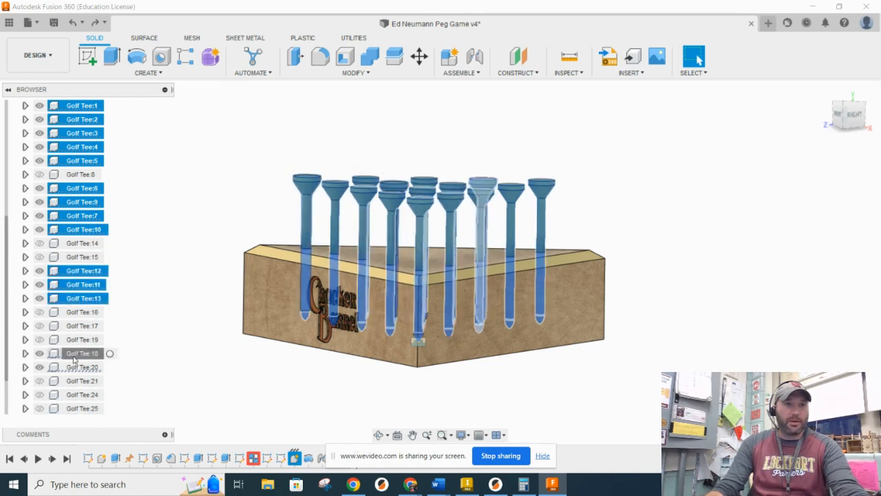
pyautogui.keyDown('ctrl'); pyautogui.click(79, 367); pyautogui.keyUp('ctrl')
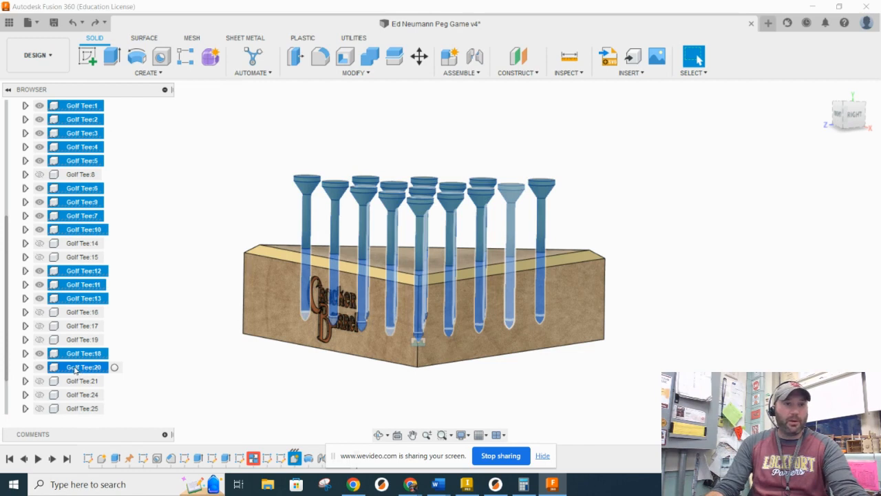
pyautogui.rightClick(76, 370)
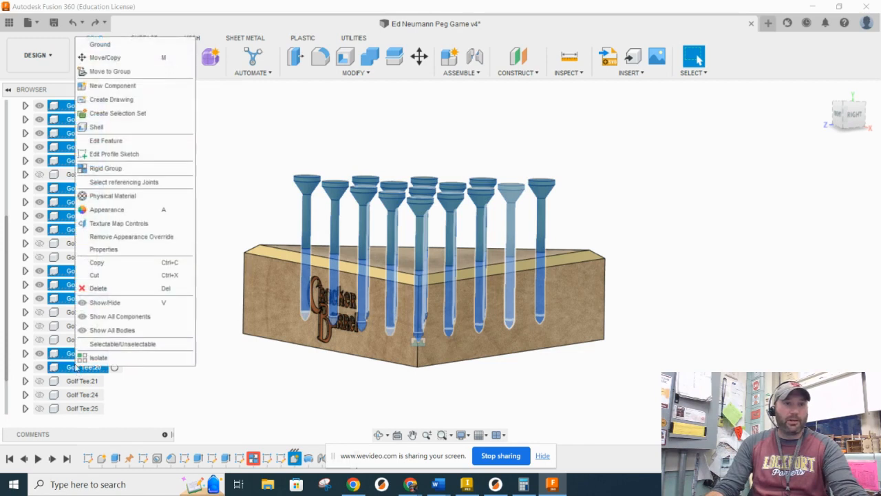
pyautogui.click(108, 168)
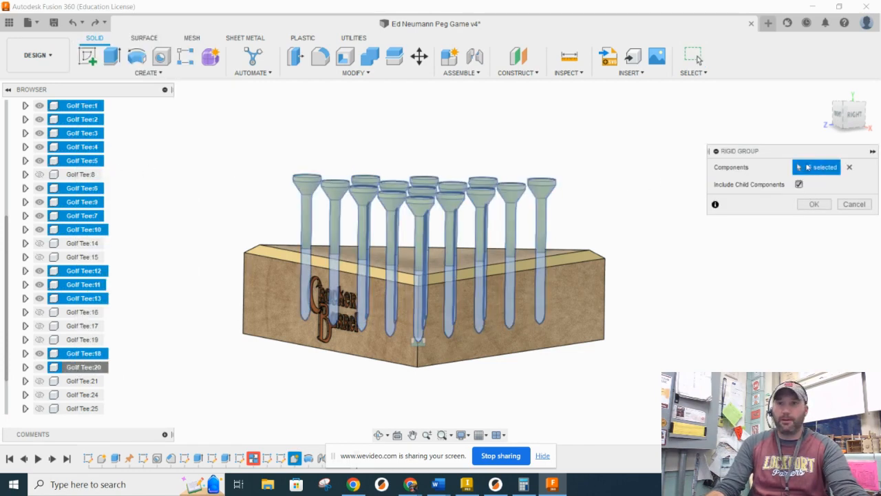
pyautogui.click(818, 202)
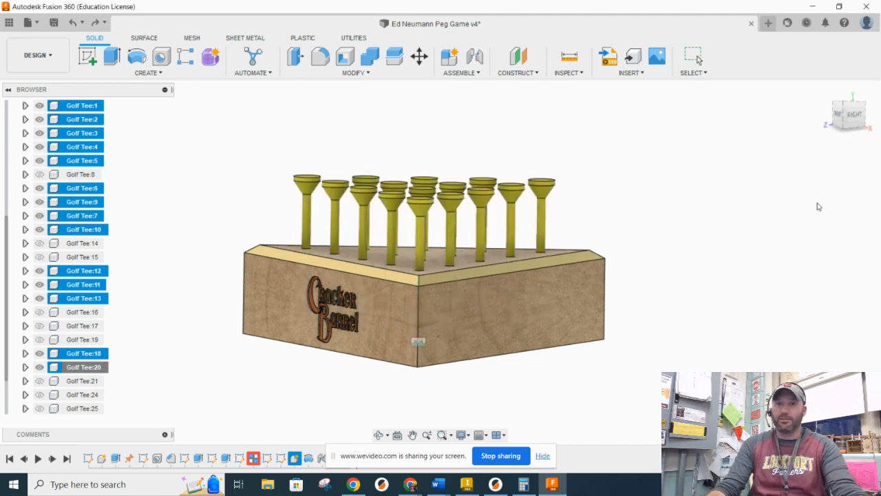
pyautogui.click(828, 92)
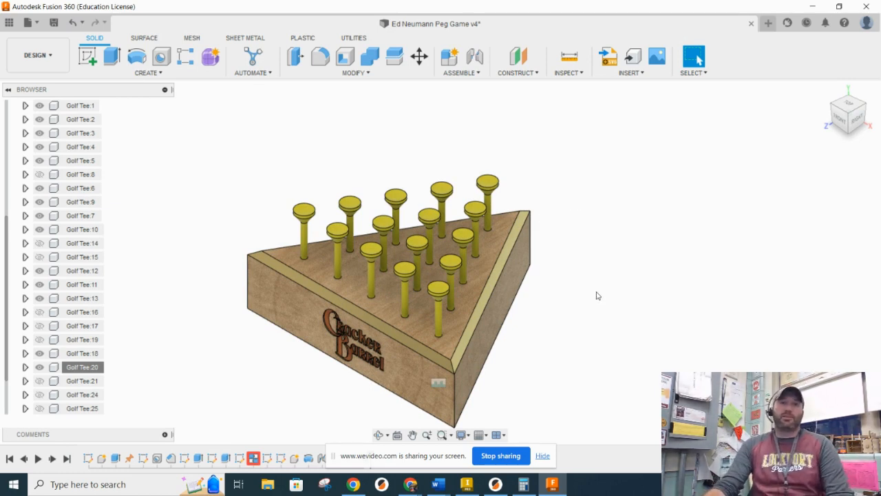
# - Hide Golf Tee:23 at the base's far corner to leave that peg hole empty
pyautogui.click(494, 183)
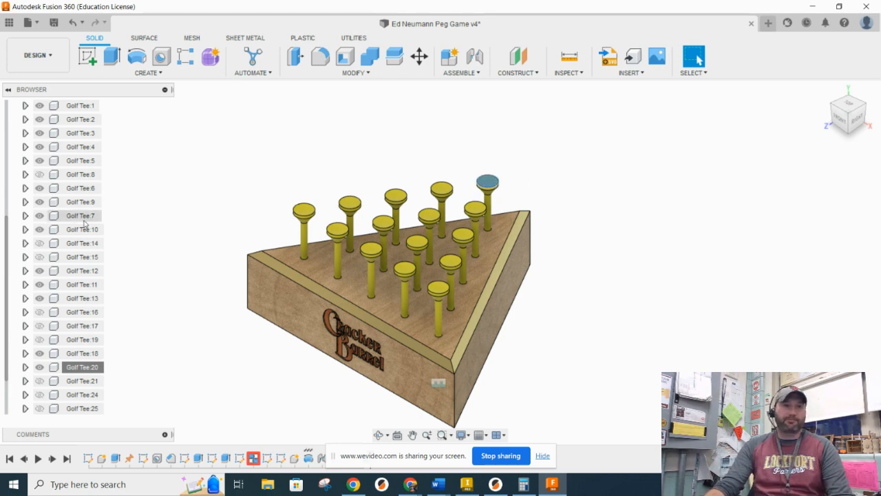
pyautogui.scroll(-2, 90, 243)
pyautogui.click(85, 408)
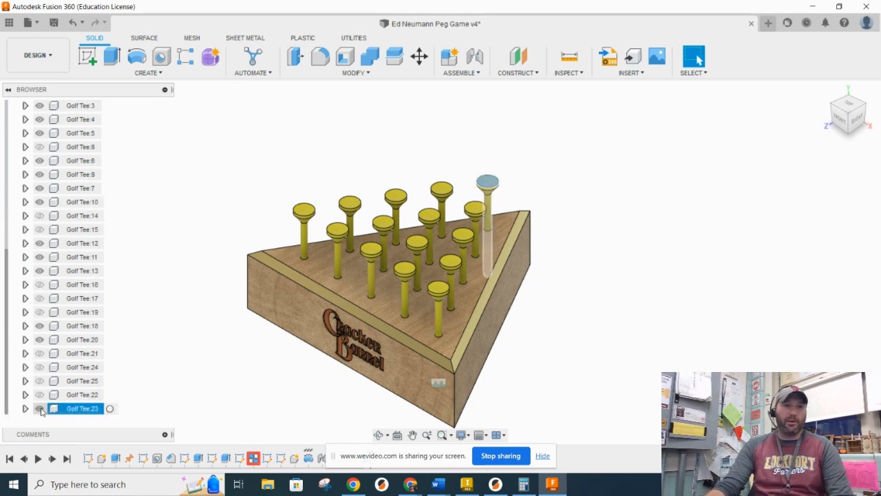
pyautogui.click(39, 408)
pyautogui.moveTo(664, 274); pyautogui.dragTo(703, 244, button='middle')
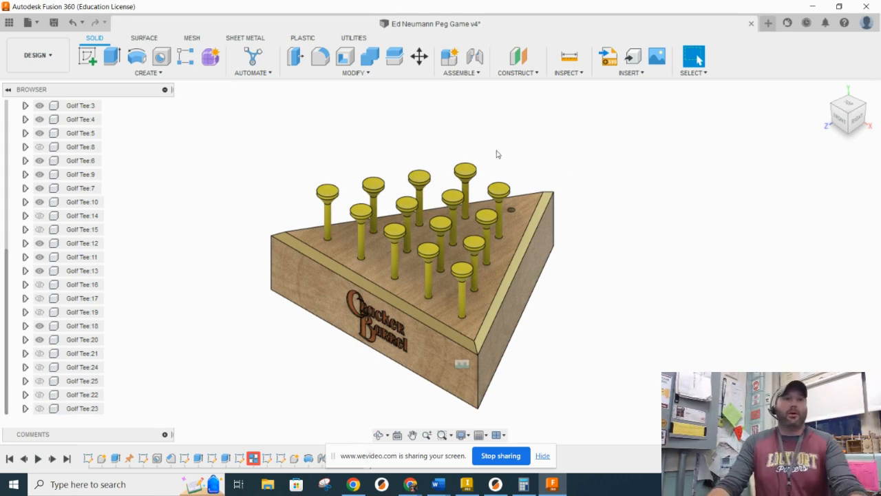
# - Save the peg game design as a new version with the description "User Saved"
pyautogui.click(54, 22)
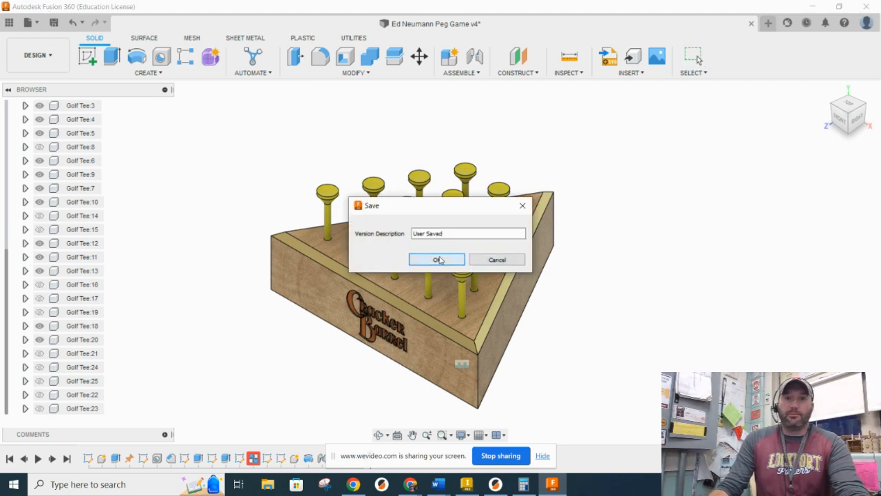
pyautogui.click(438, 260)
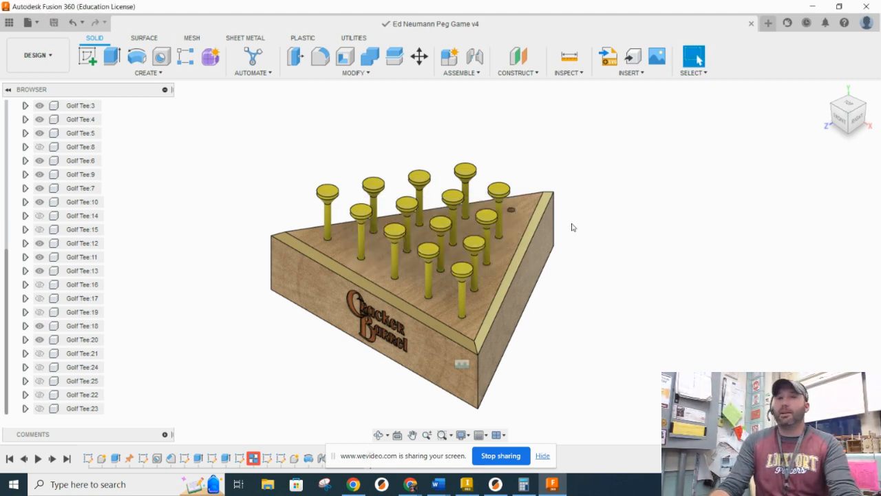
pyautogui.scroll(1, 572, 227)
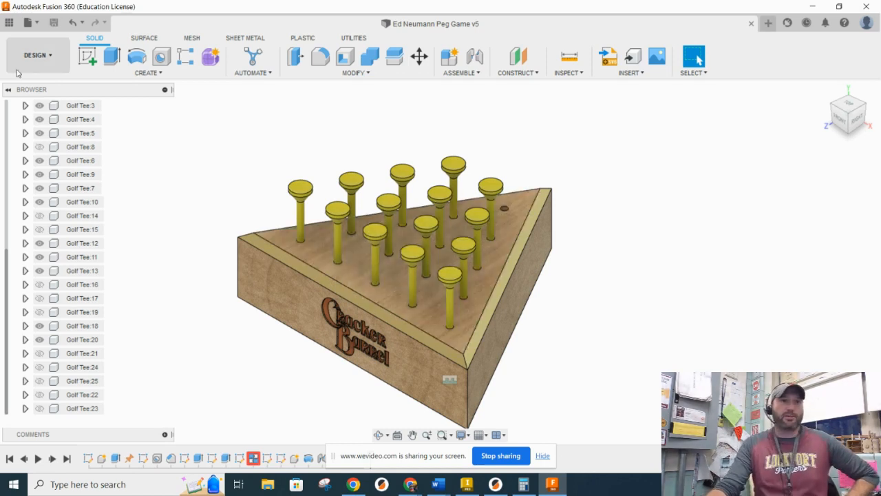
# - Create a new drawing from the peg game design and place a front base view at 1:4 in the sheet's lower-left area
pyautogui.click(43, 59)
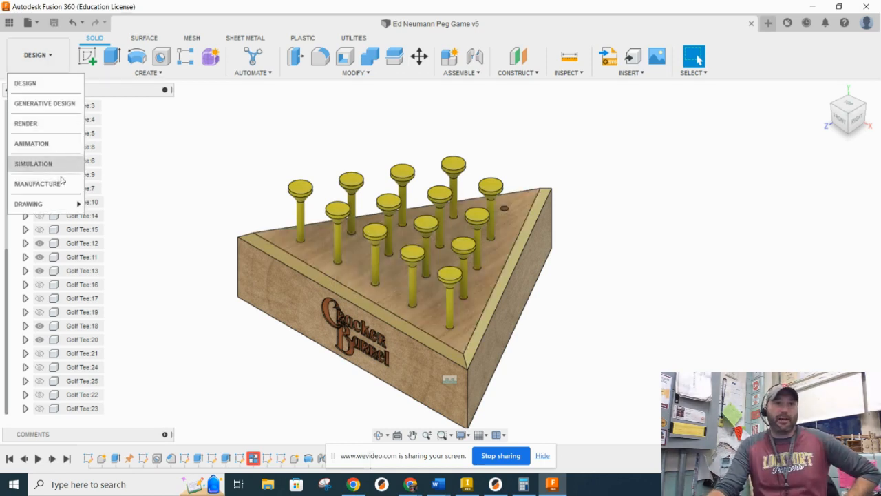
pyautogui.moveTo(57, 204)
pyautogui.click(98, 204)
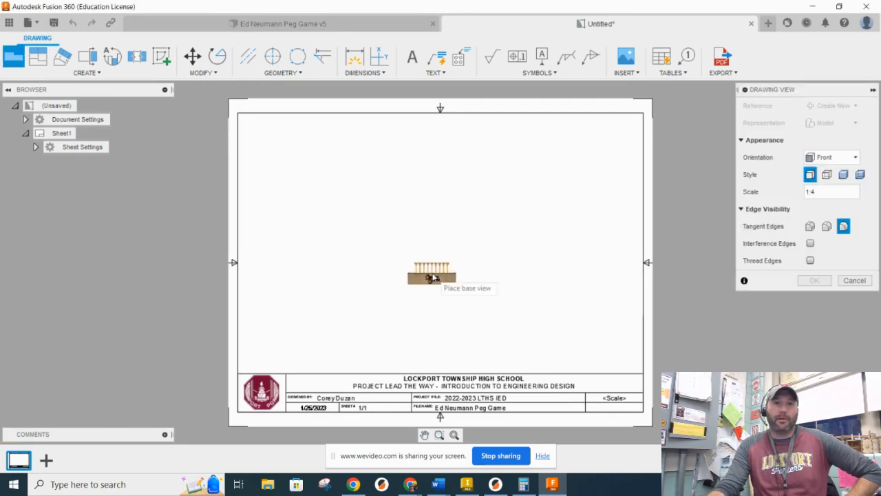
pyautogui.click(341, 285)
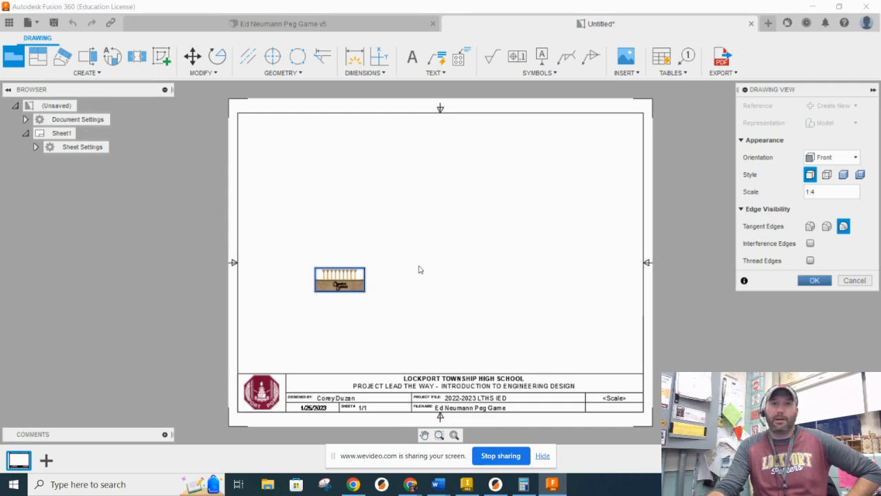
# - Set the base view's scale to 1:1 and its orientation to TOP
pyautogui.doubleClick(361, 281)
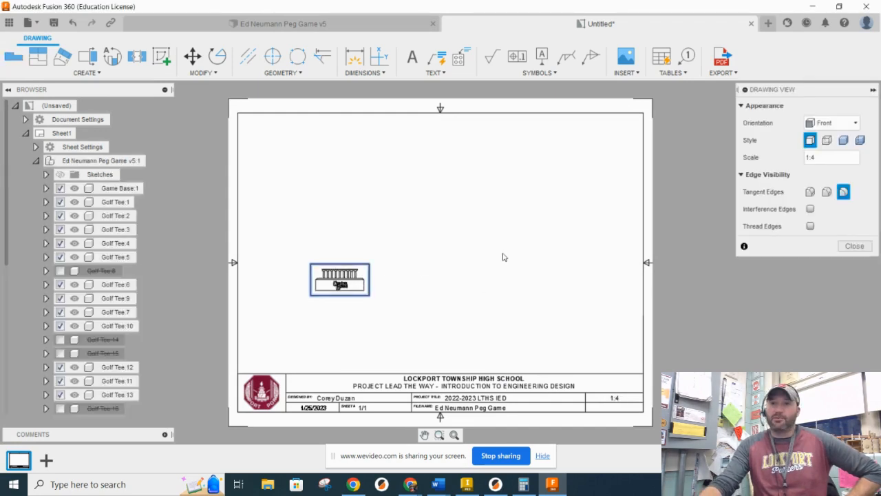
pyautogui.click(867, 158)
pyautogui.click(840, 65)
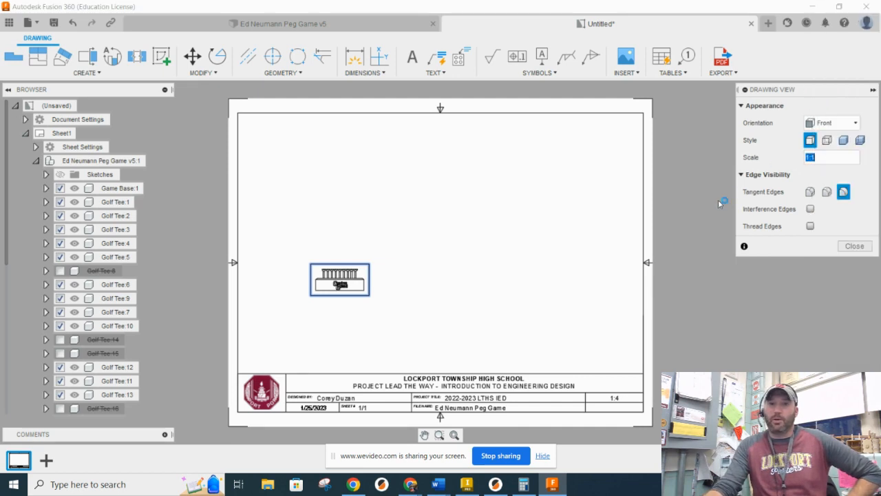
pyautogui.click(830, 123)
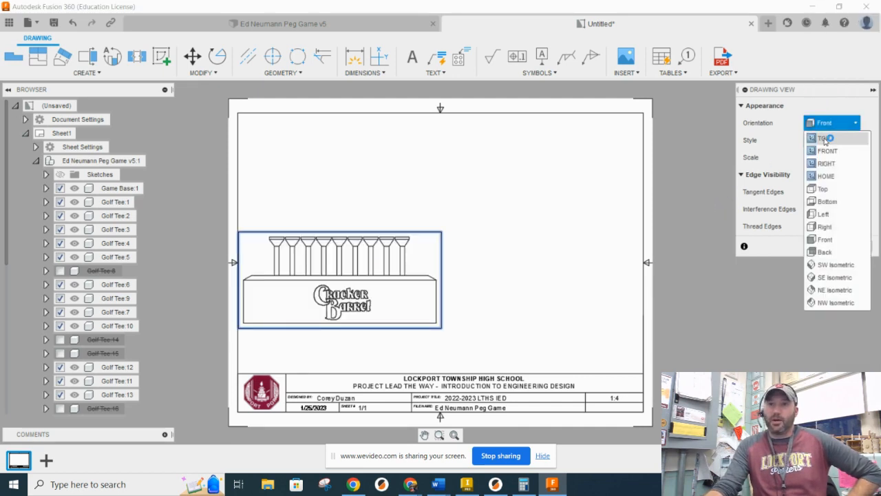
pyautogui.click(824, 138)
pyautogui.click(854, 246)
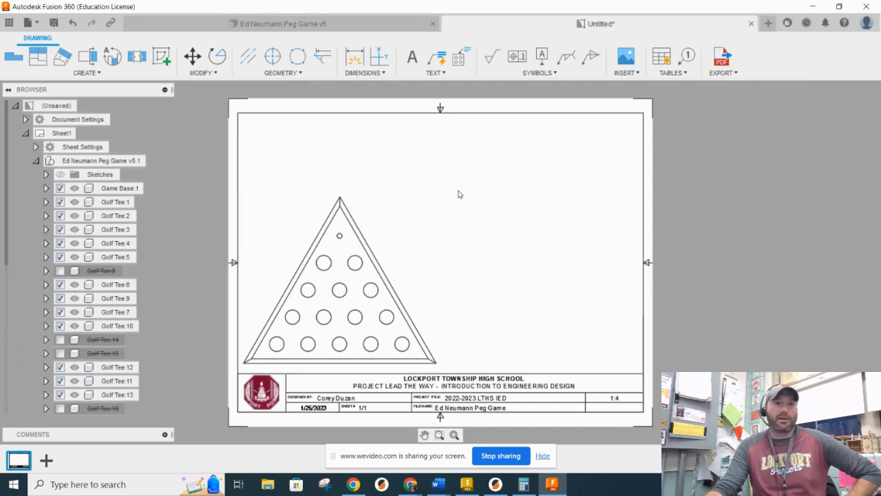
# - Change the sheet size to B (17in x 11in) and shift the top view slightly within the sheet's lower-left area
pyautogui.click(35, 147)
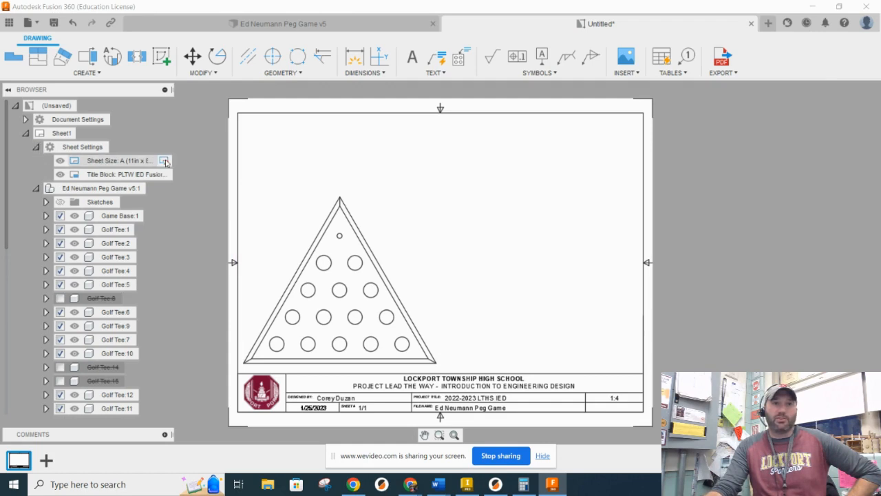
pyautogui.click(165, 161)
pyautogui.click(819, 106)
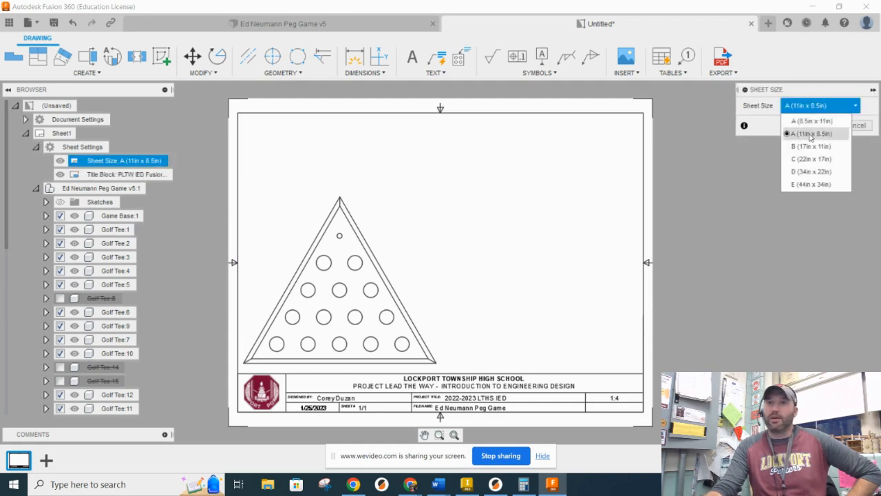
pyautogui.click(809, 145)
pyautogui.click(815, 125)
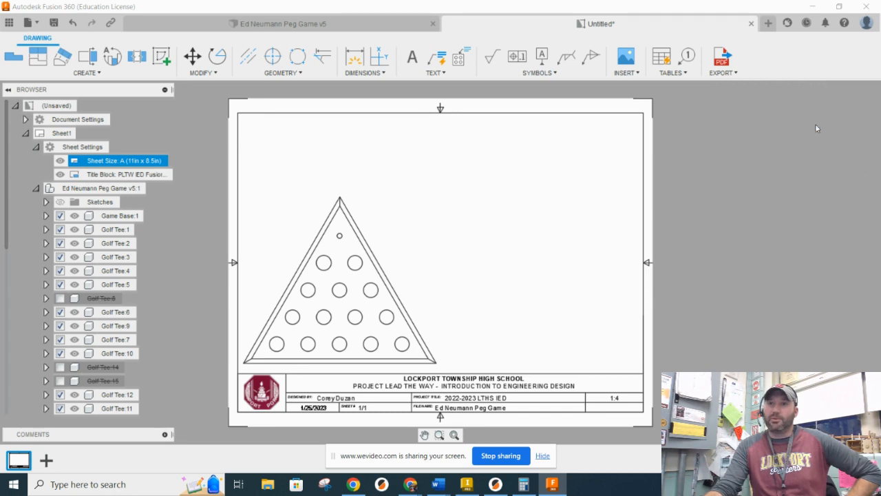
pyautogui.moveTo(322, 275); pyautogui.dragTo(342, 259)
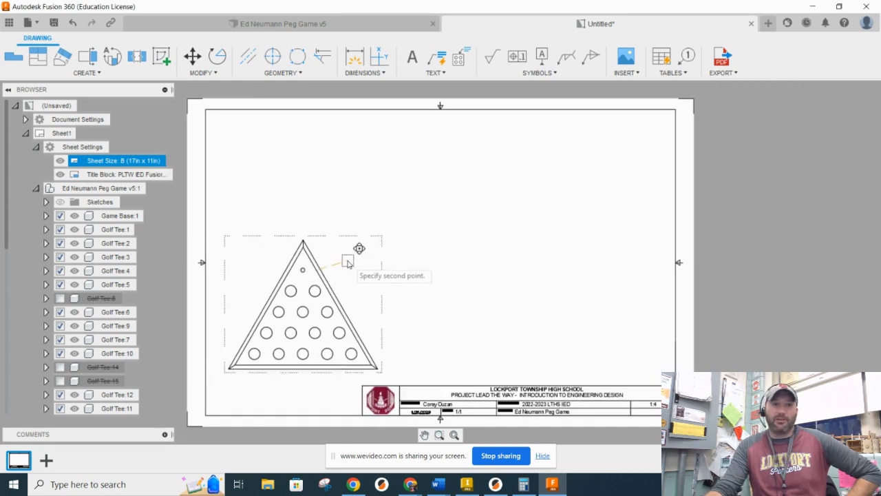
pyautogui.click(349, 265)
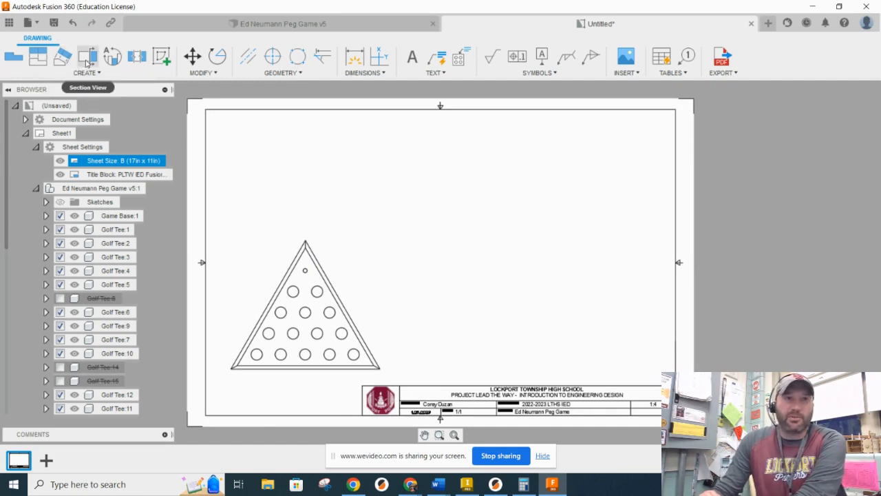
# - Create full section view A at 1:1 with a horizontal cut through the five-peg row of the top view, placed above that view
pyautogui.scroll(4, 286, 379)
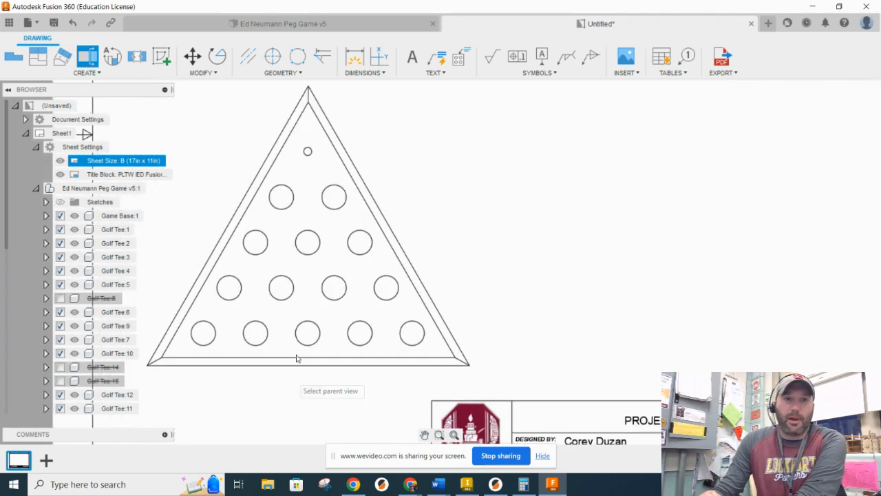
pyautogui.moveTo(344, 332); pyautogui.dragTo(390, 304, button='middle')
pyautogui.click(361, 299)
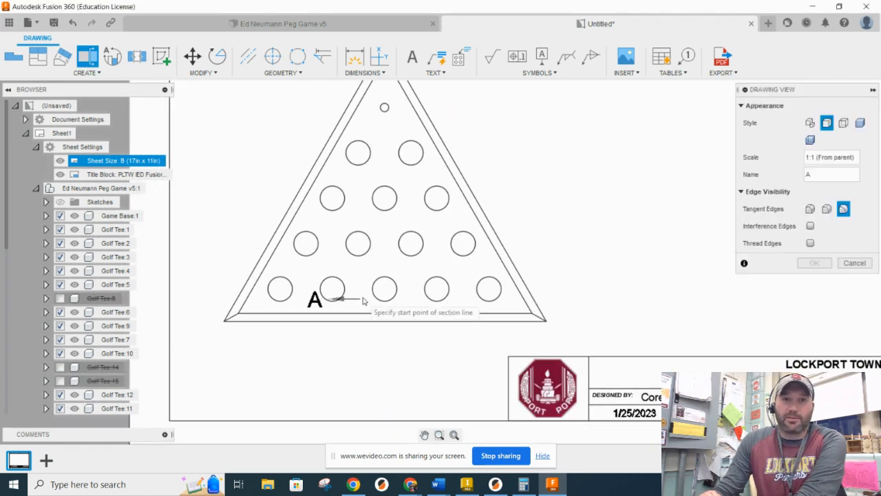
pyautogui.click(219, 289)
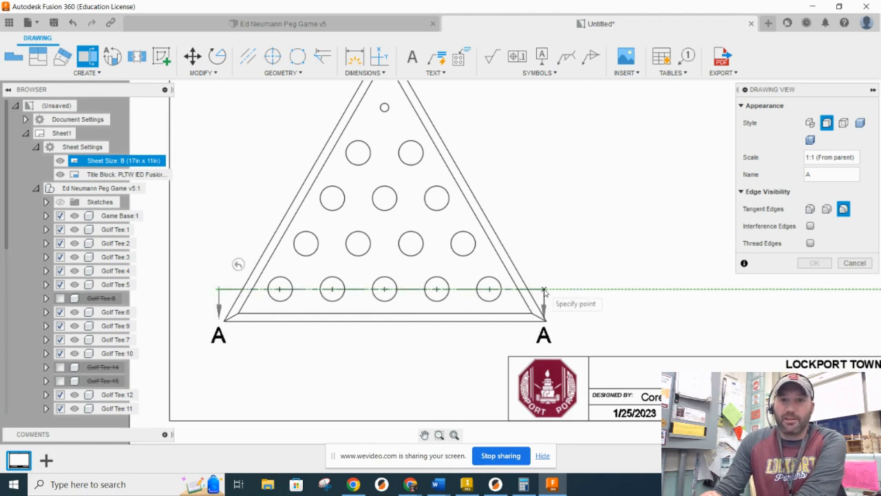
pyautogui.scroll(-5, 553, 290)
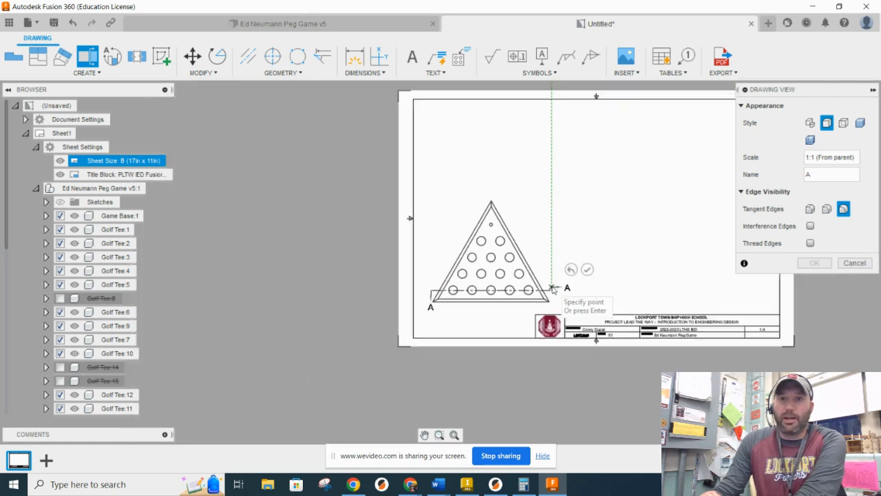
pyautogui.rightClick(562, 233)
pyautogui.click(594, 233)
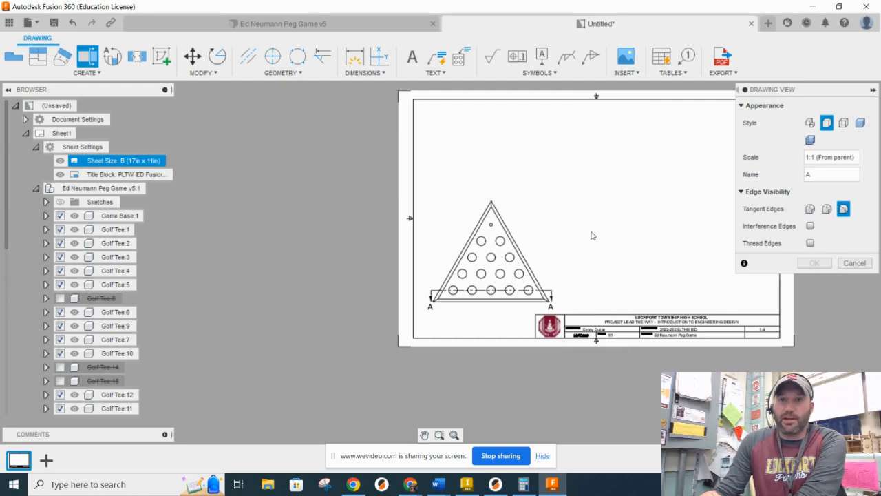
pyautogui.click(536, 152)
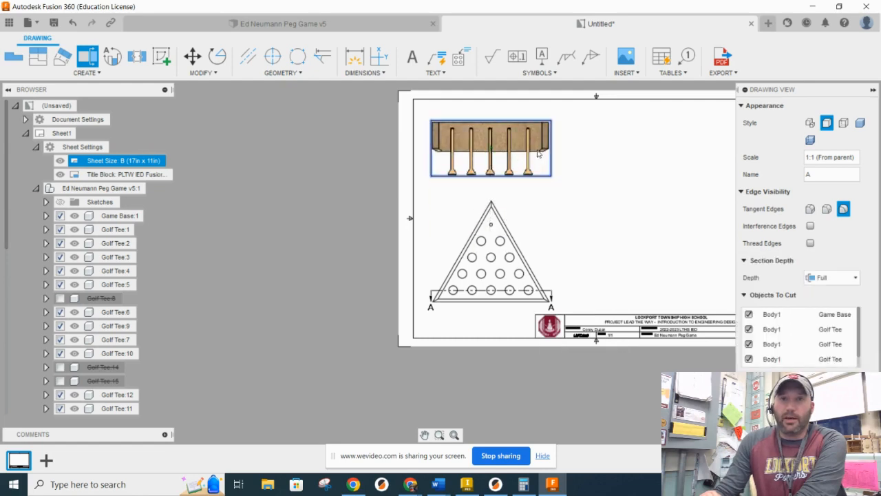
pyautogui.press('Return')
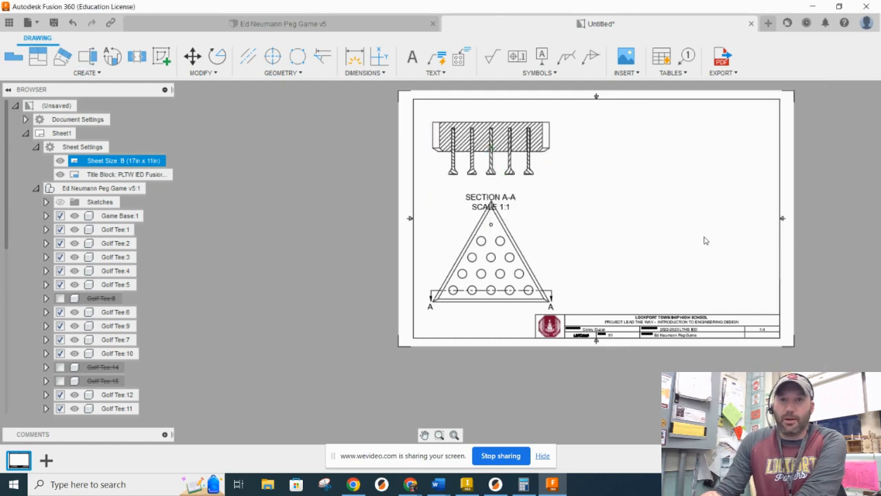
# - Nudge the top view down slightly and move the section A-A label up so it clears the triangle's tip
pyautogui.moveTo(710, 222); pyautogui.dragTo(558, 270, button='middle')
pyautogui.moveTo(335, 243)
pyautogui.mouseDown()
pyautogui.moveTo(337, 228)
pyautogui.moveTo(337, 246)
pyautogui.mouseUp()
pyautogui.scroll(5, 341, 248)
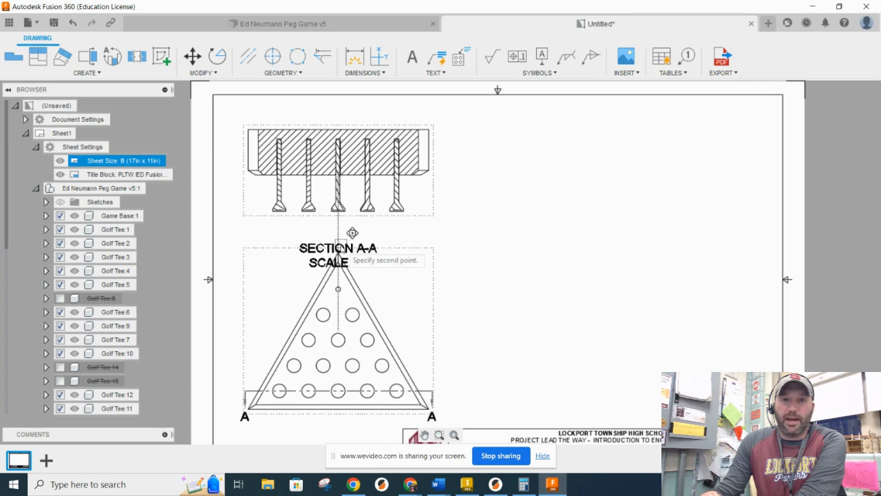
pyautogui.click(343, 253)
pyautogui.click(375, 250)
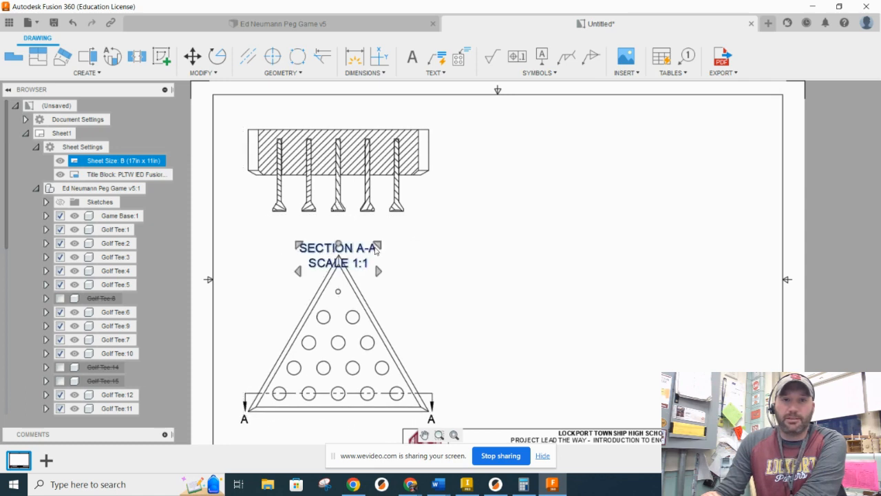
pyautogui.click(376, 246)
pyautogui.click(385, 230)
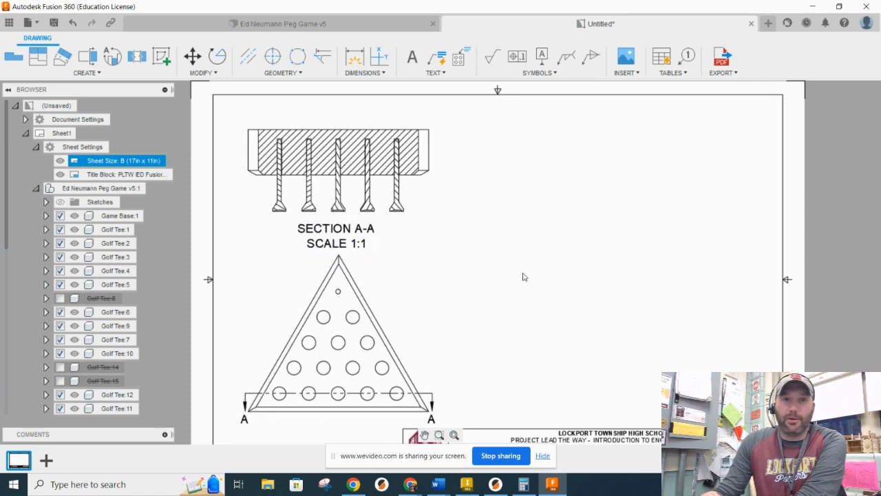
# - Project an isometric view from the top view into the sheet's upper-right area
pyautogui.scroll(-3, 567, 257)
pyautogui.moveTo(584, 282); pyautogui.dragTo(520, 284, button='middle')
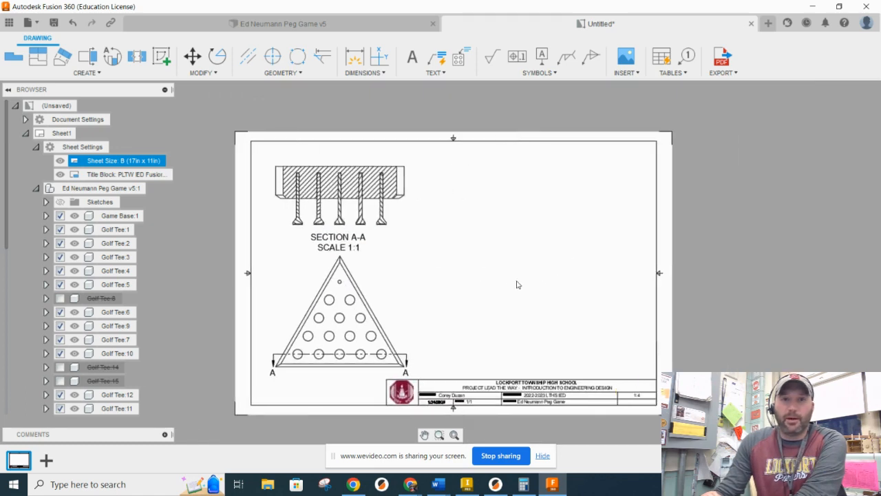
pyautogui.click(43, 62)
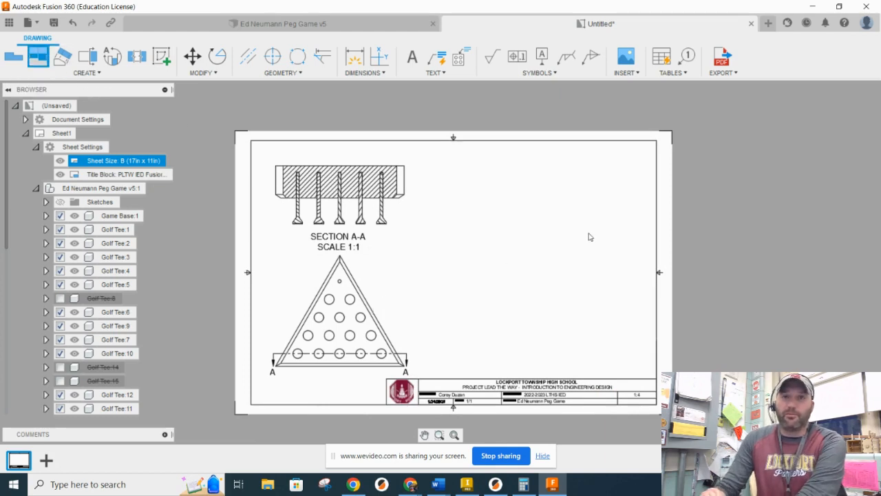
pyautogui.press('Escape')
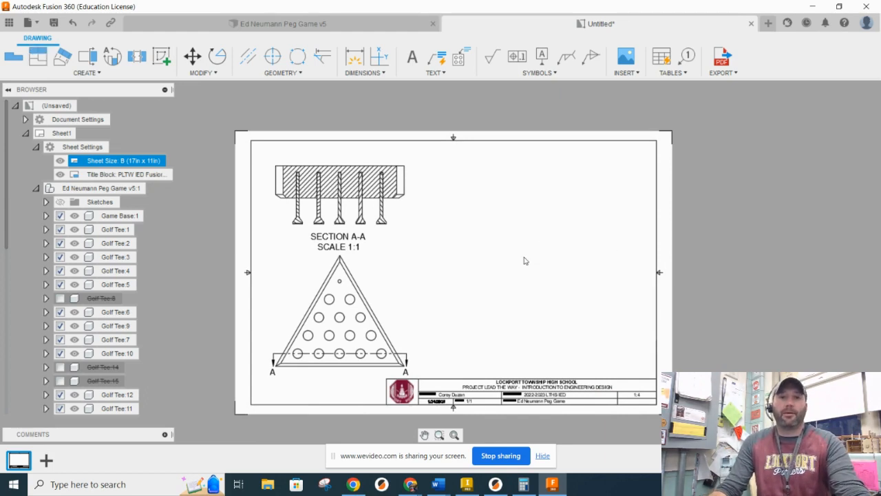
pyautogui.click(40, 59)
pyautogui.click(375, 291)
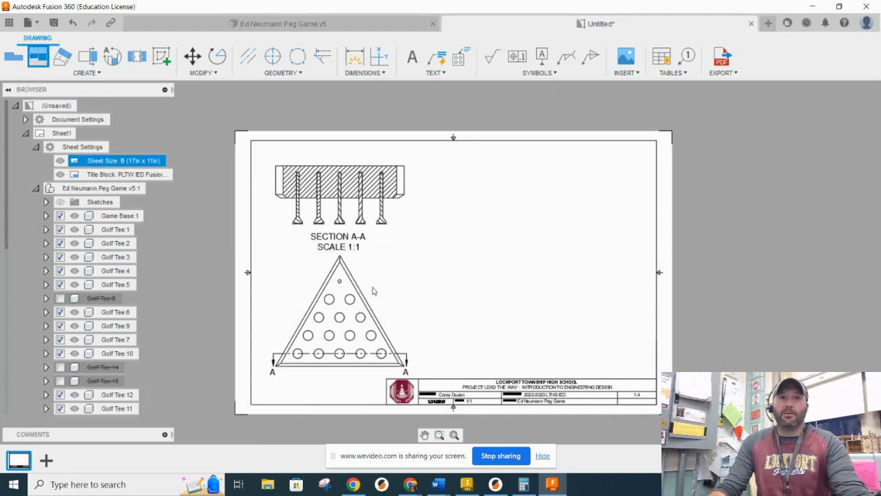
pyautogui.click(582, 212)
pyautogui.rightClick(516, 276)
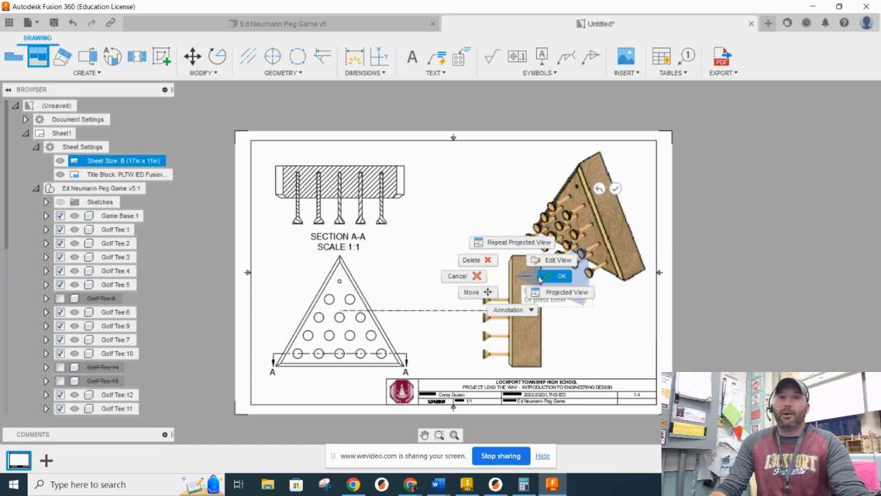
pyautogui.click(545, 277)
# - Change the display style of the isometric view and the top view to shaded
pyautogui.doubleClick(643, 212)
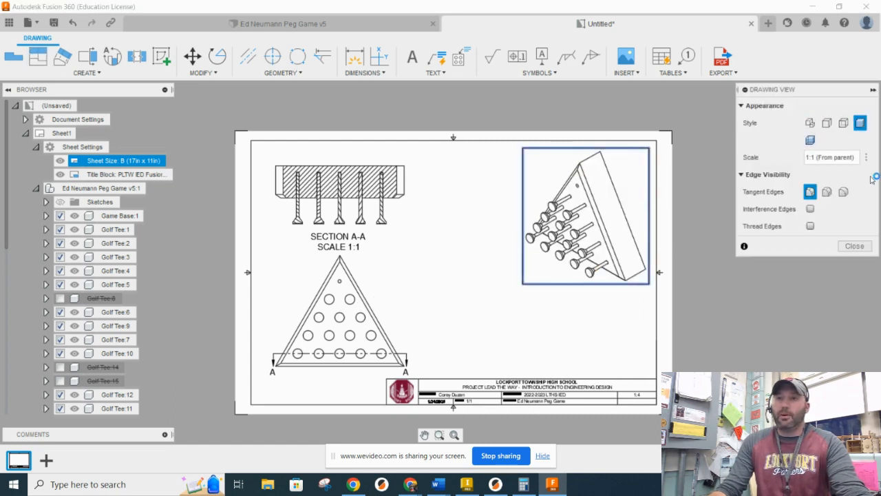
pyautogui.click(855, 246)
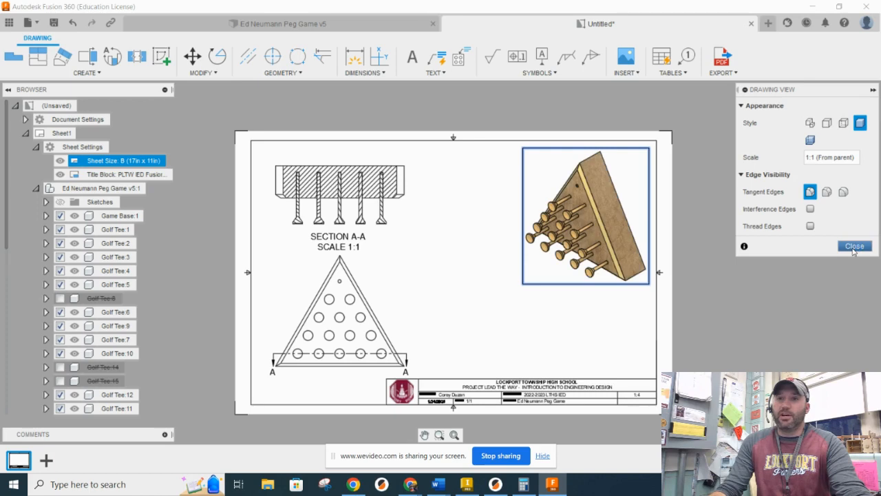
pyautogui.click(395, 295)
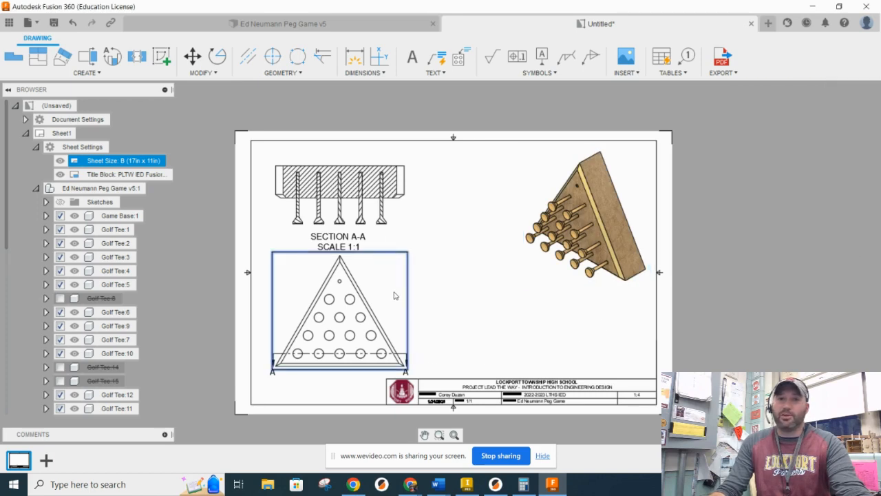
pyautogui.doubleClick(394, 295)
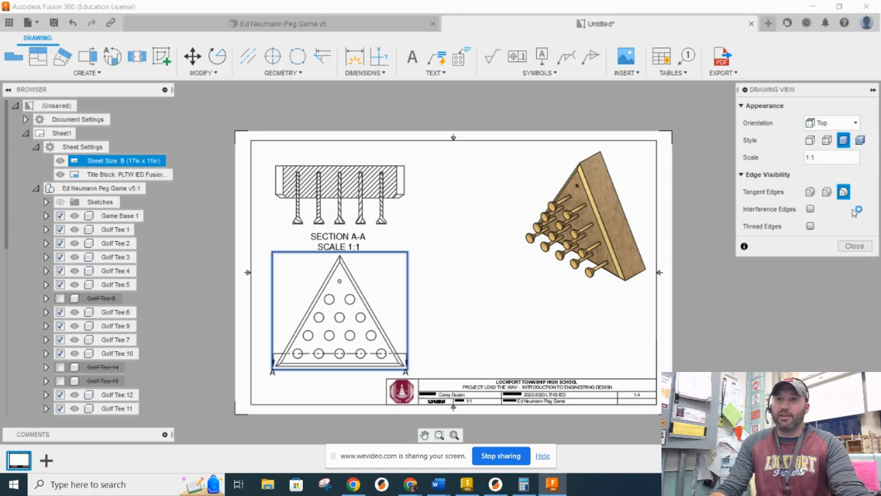
pyautogui.click(855, 246)
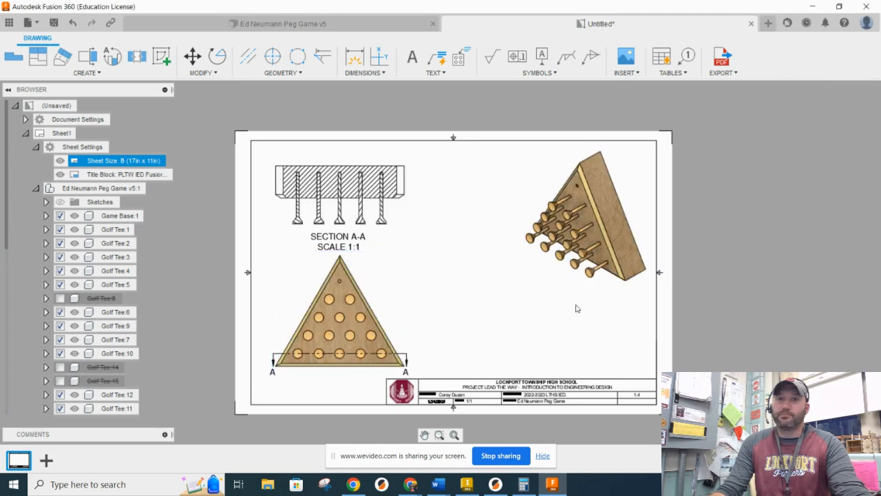
# - Change the display style of section view A-A to shaded
pyautogui.doubleClick(411, 206)
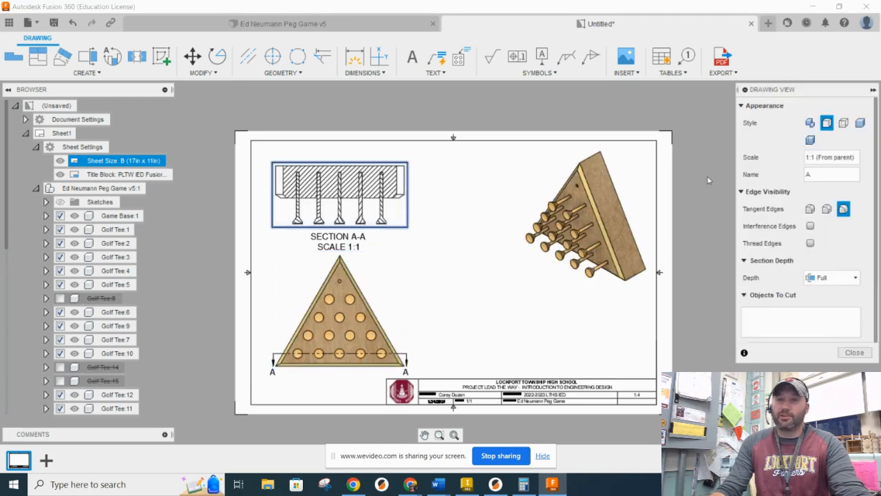
pyautogui.click(860, 123)
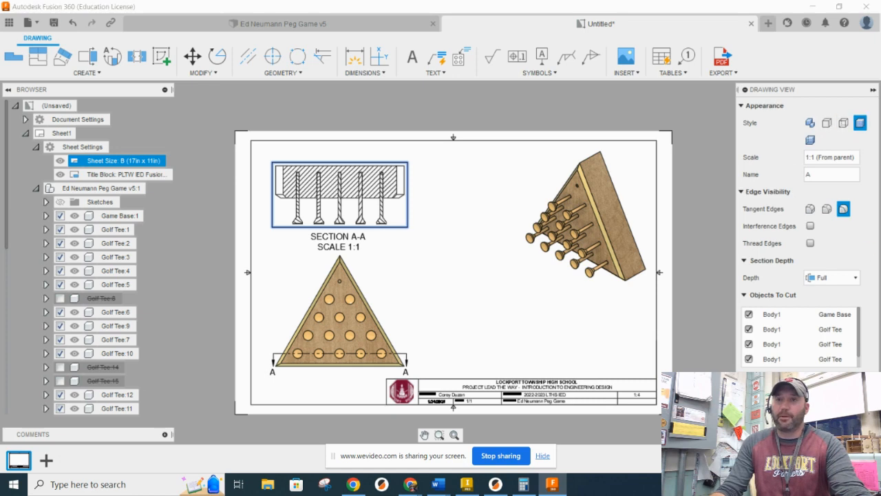
pyautogui.click(854, 384)
# - Examine how the golf tee tips fit in the holes of section A-A, and review the layout of the whole sheet
pyautogui.scroll(10, 334, 142)
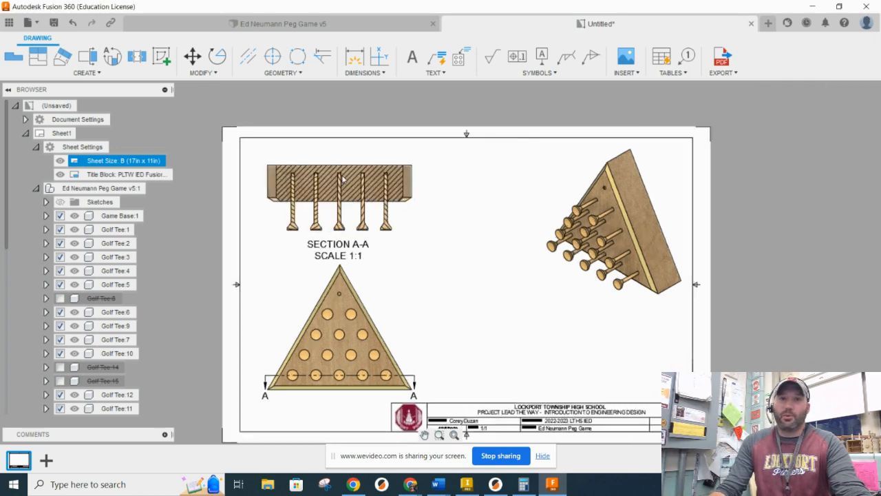
pyautogui.scroll(3, 334, 141)
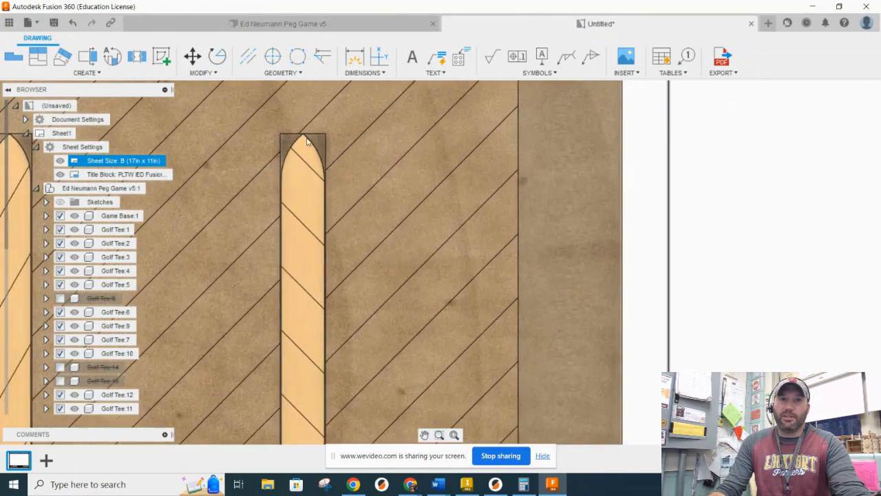
pyautogui.scroll(-10, 327, 148)
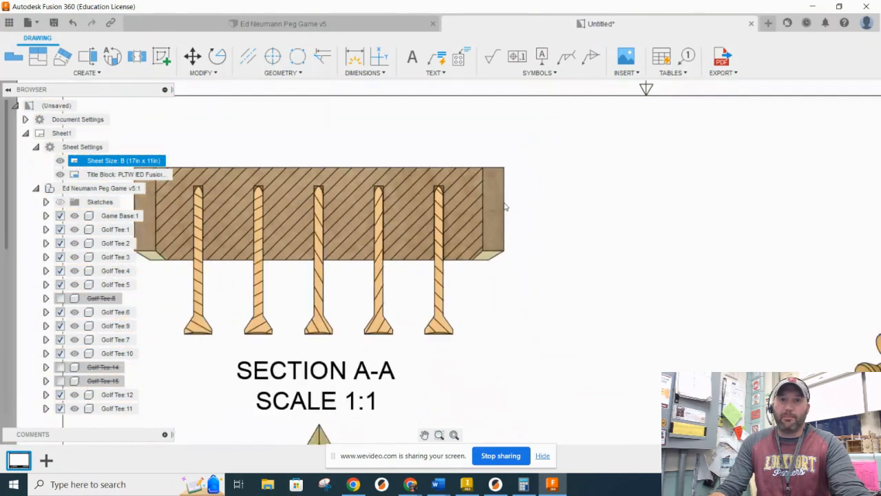
pyautogui.moveTo(586, 242); pyautogui.dragTo(610, 179, button='middle')
pyautogui.scroll(-4, 611, 179)
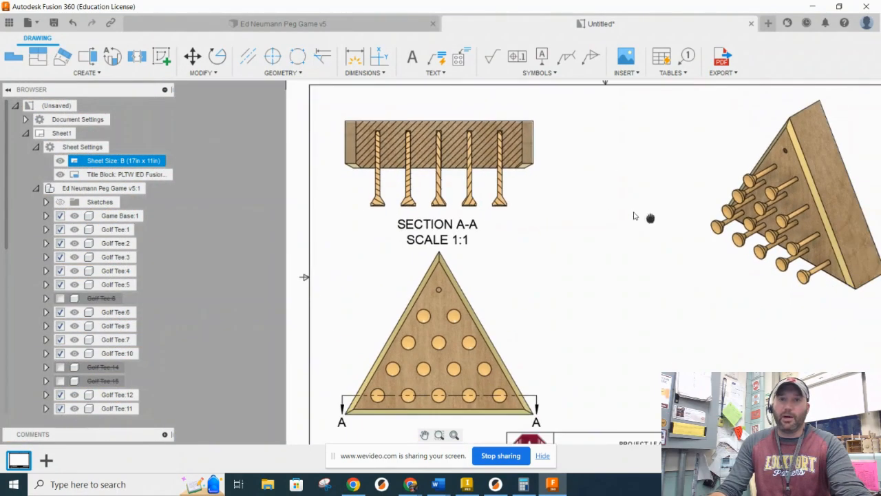
pyautogui.scroll(-3, 558, 215)
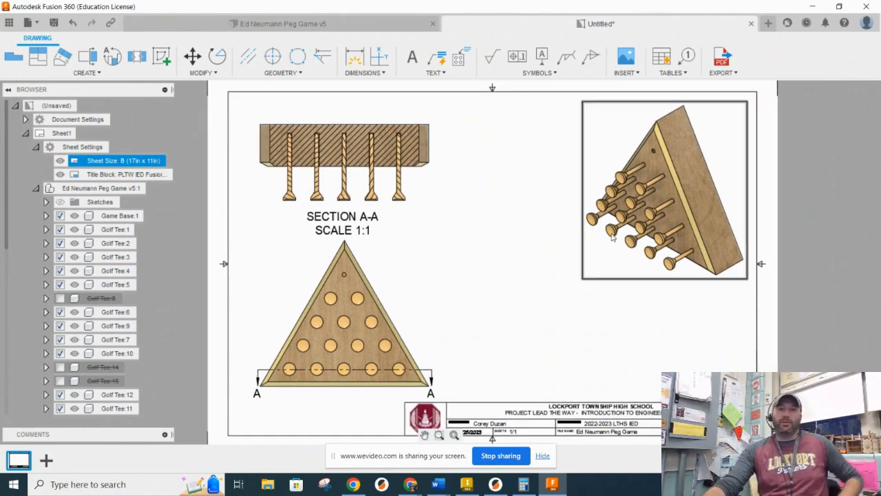
pyautogui.middleClick(532, 286)
pyautogui.middleClick(532, 286)
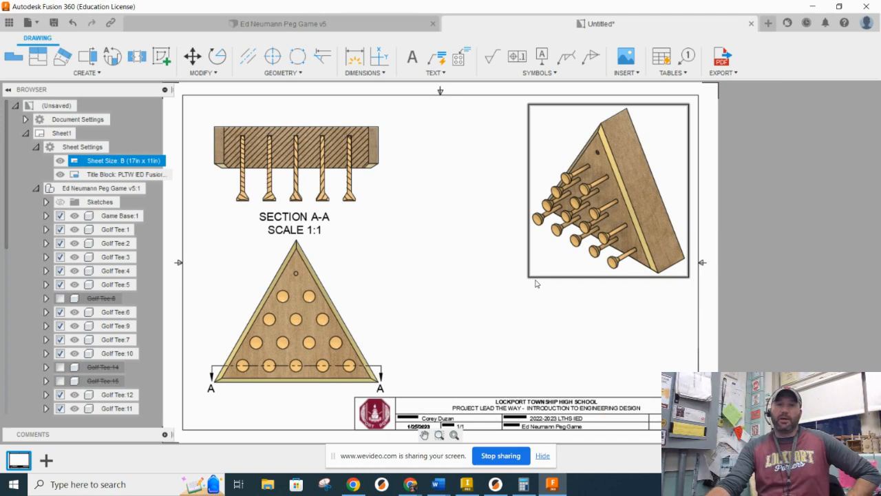